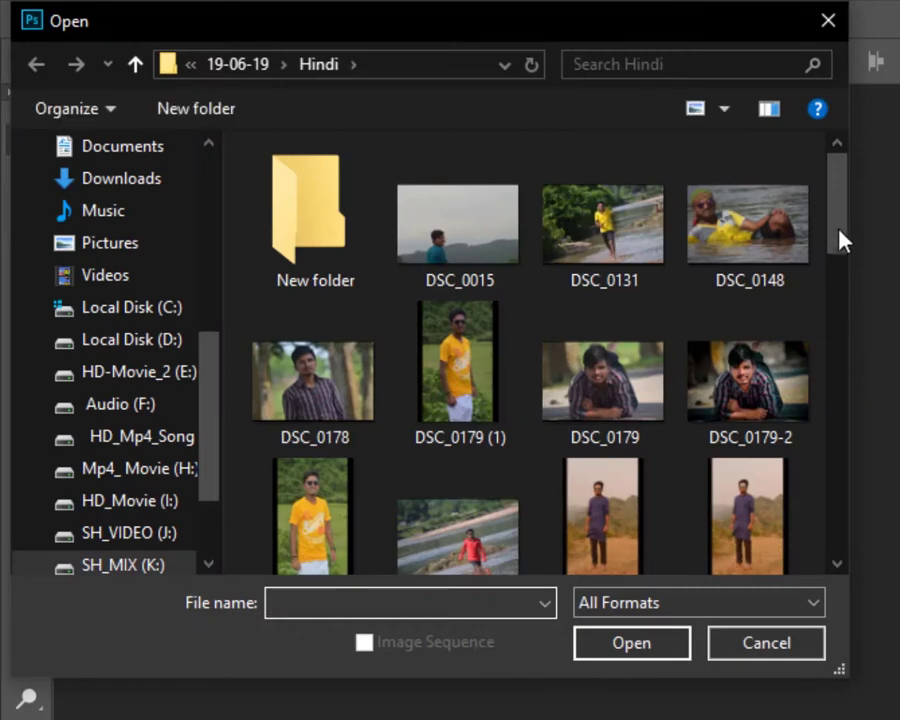
# Step: Open the photo IMG_8744 from the Hindi folder and duplicate its Background layer
pyautogui.moveTo(842, 241); pyautogui.dragTo(830, 563)
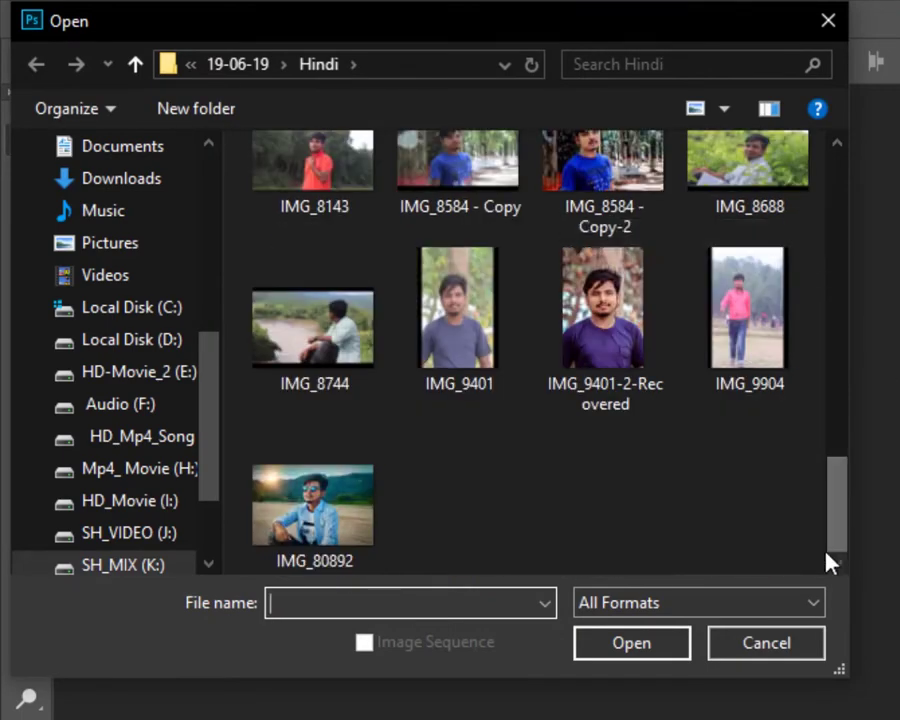
pyautogui.click(305, 345)
pyautogui.click(639, 643)
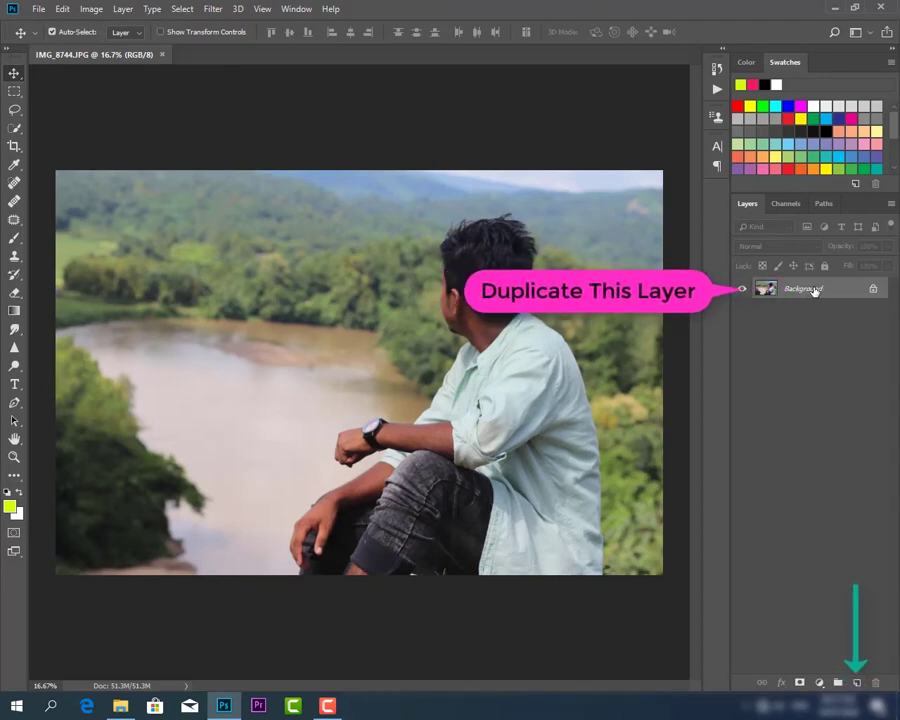
pyautogui.moveTo(806, 290); pyautogui.dragTo(857, 682)
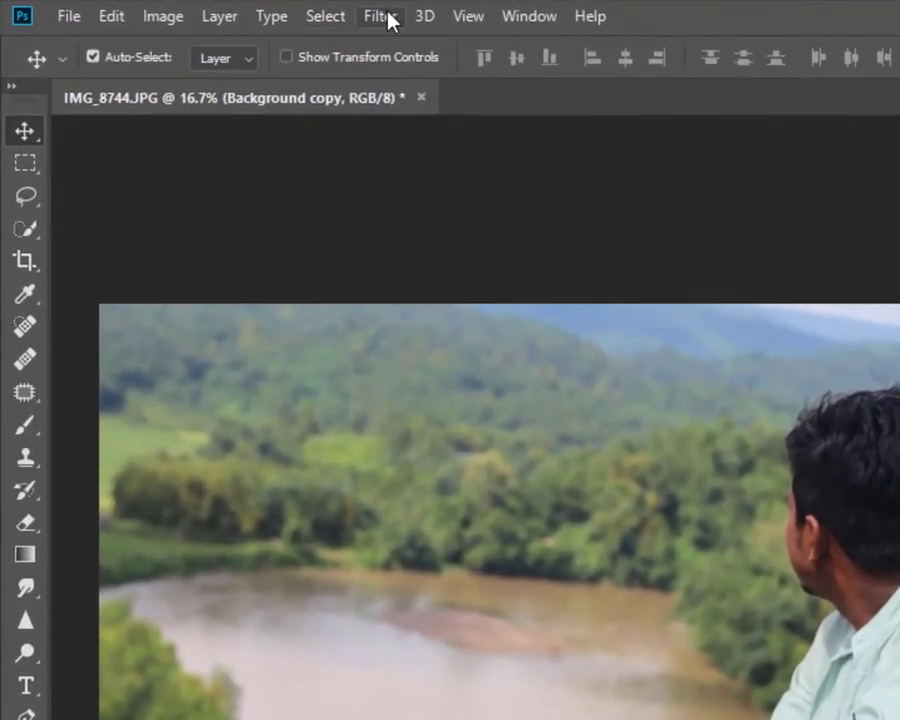
# Step: Apply the Camera Raw Filter to the duplicated layer using the "Naturel Green" user preset
pyautogui.click(385, 18)
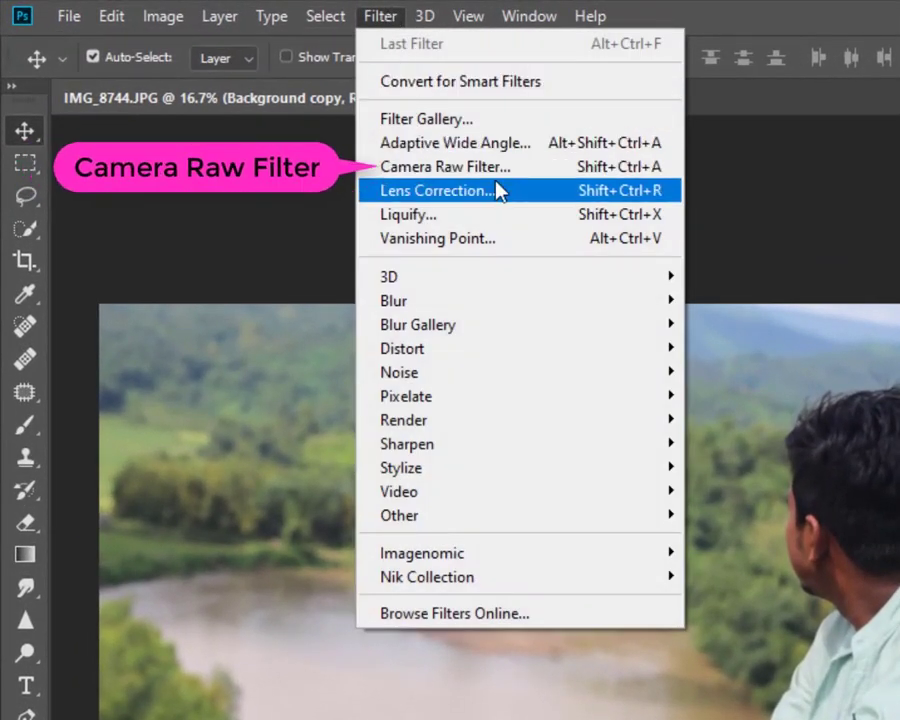
pyautogui.click(444, 170)
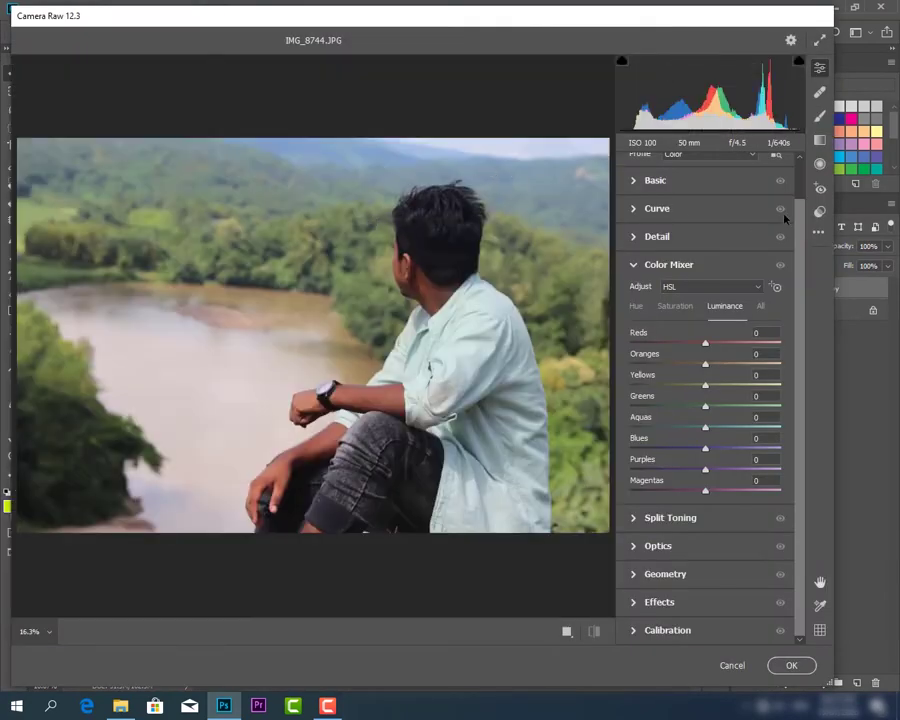
pyautogui.click(821, 212)
pyautogui.click(684, 545)
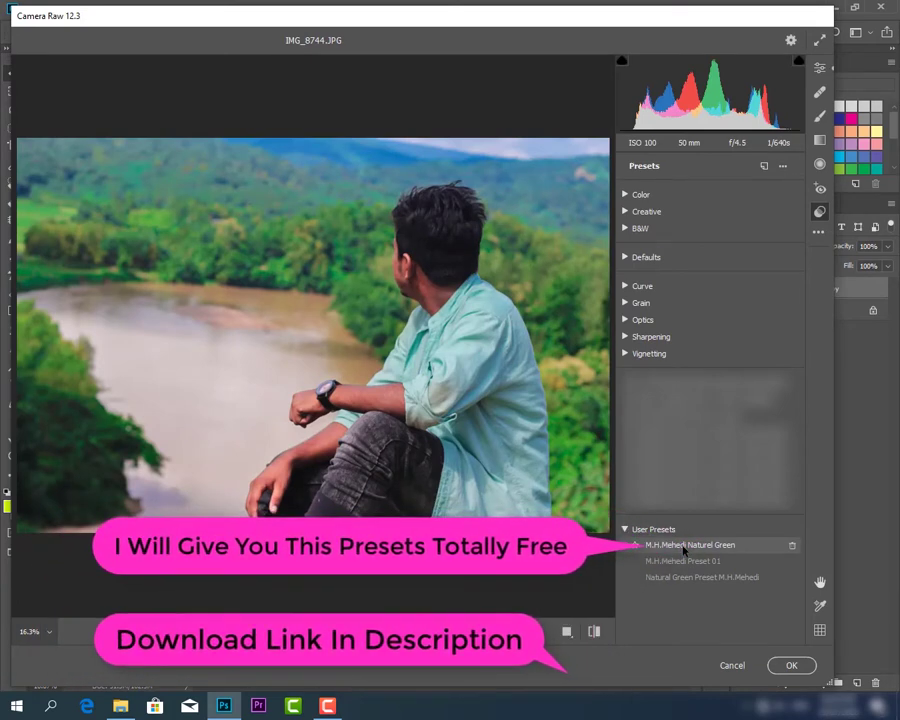
pyautogui.click(694, 549)
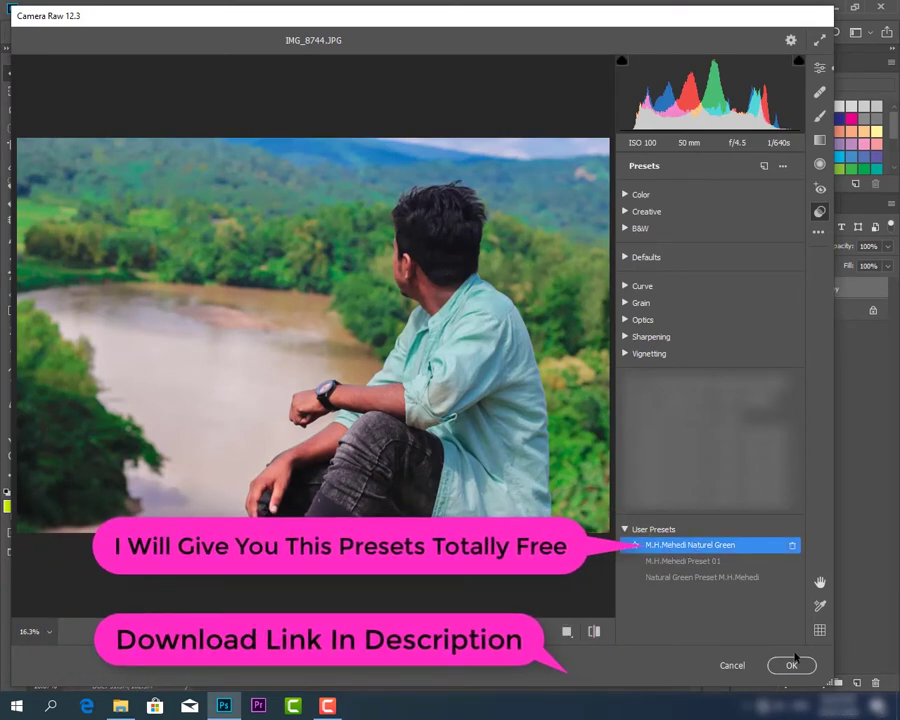
pyautogui.click(791, 665)
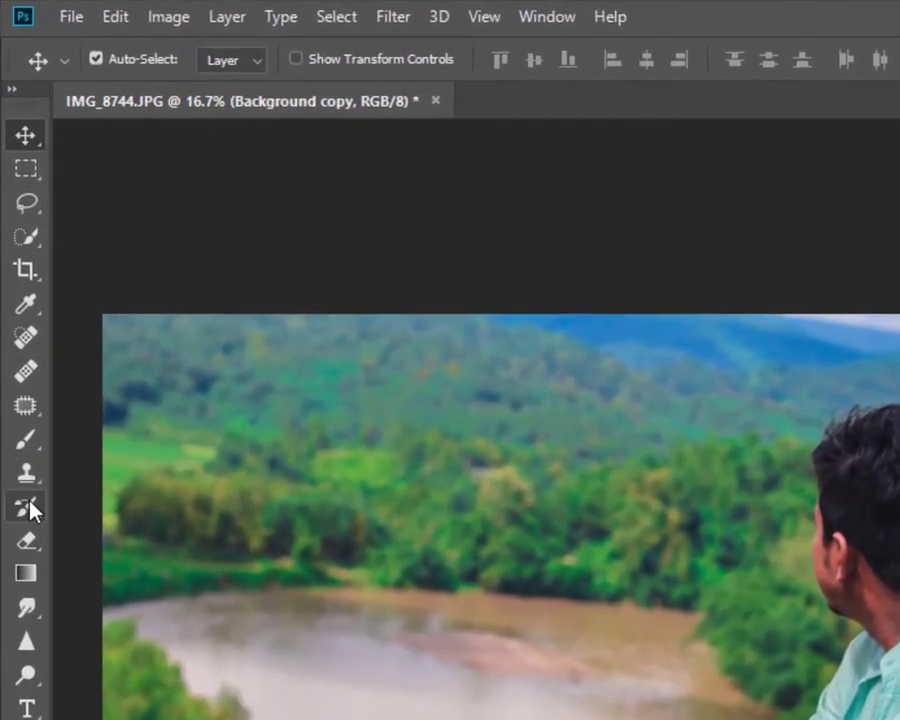
# Step: Smooth the skin on the man's neck with the Mixer Brush Tool, starting at brush size 70 and reducing it to 60 and smaller
pyautogui.click(24, 440)
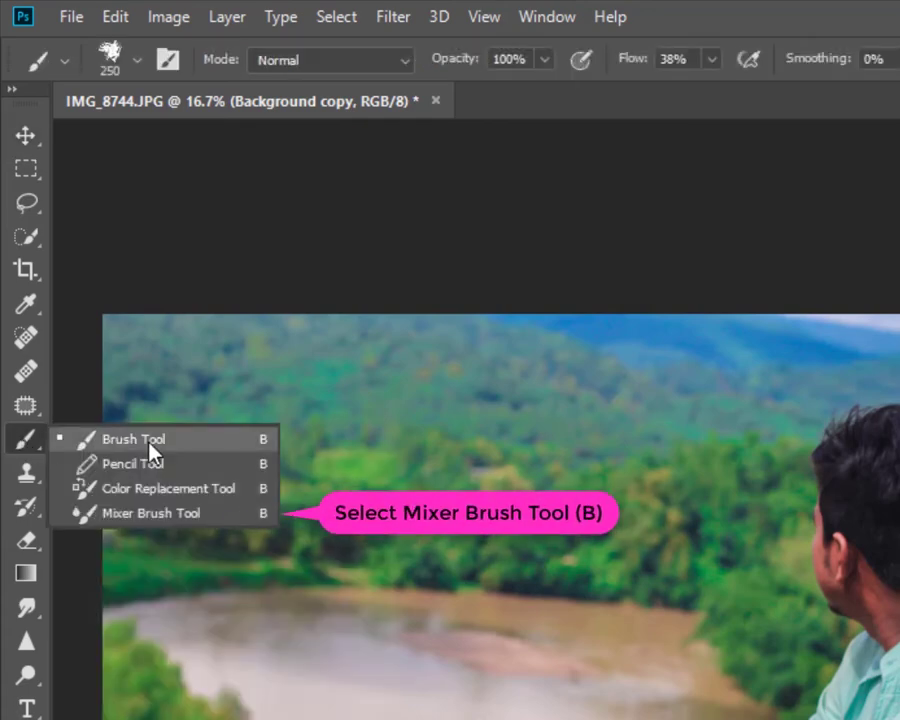
pyautogui.click(188, 514)
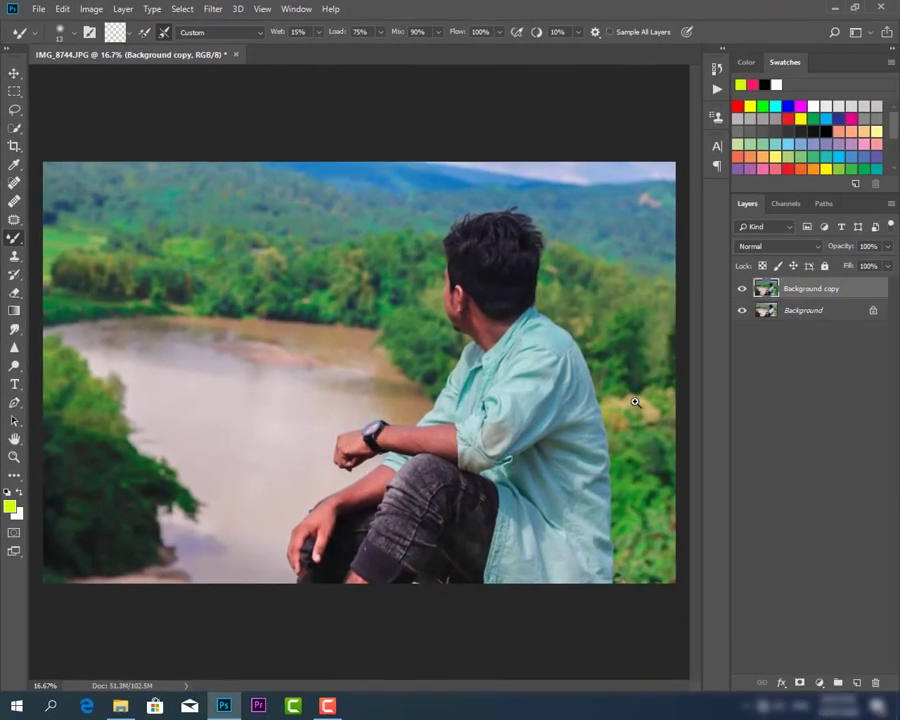
pyautogui.keyDown('ctrl'); pyautogui.click(632, 400); pyautogui.keyUp('ctrl')
pyautogui.keyDown('ctrl'); pyautogui.click(622, 398); pyautogui.keyUp('ctrl')
pyautogui.keyDown('ctrl'); pyautogui.click(318, 252); pyautogui.keyUp('ctrl')
pyautogui.keyDown('ctrl'); pyautogui.click(317, 258); pyautogui.keyUp('ctrl')
pyautogui.moveTo(346, 277); pyautogui.dragTo(390, 333)
pyautogui.keyDown('ctrl'); pyautogui.click(382, 309); pyautogui.keyUp('ctrl')
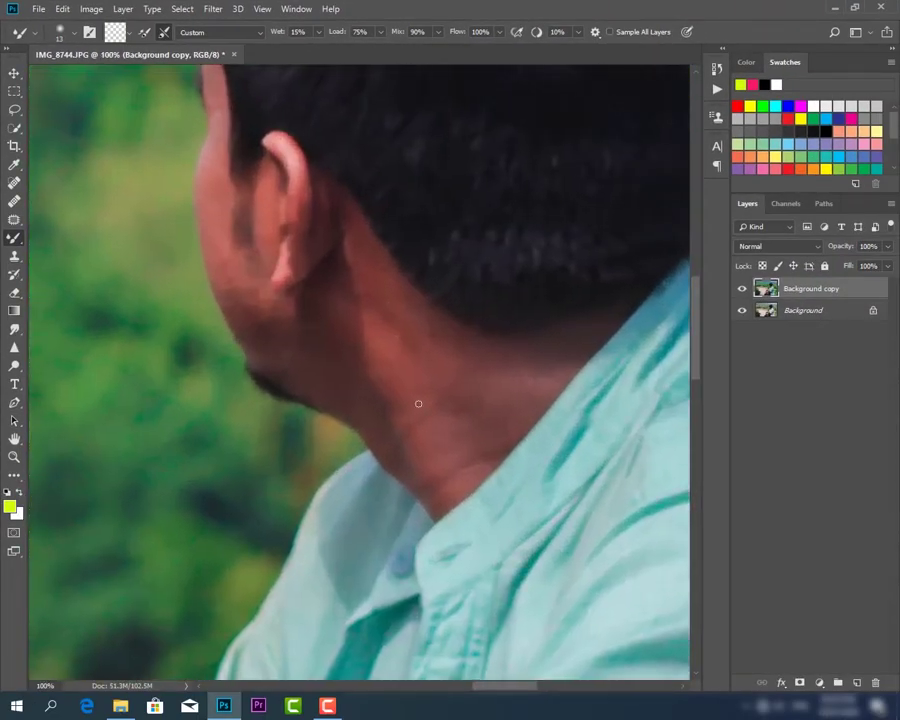
pyautogui.press('[')
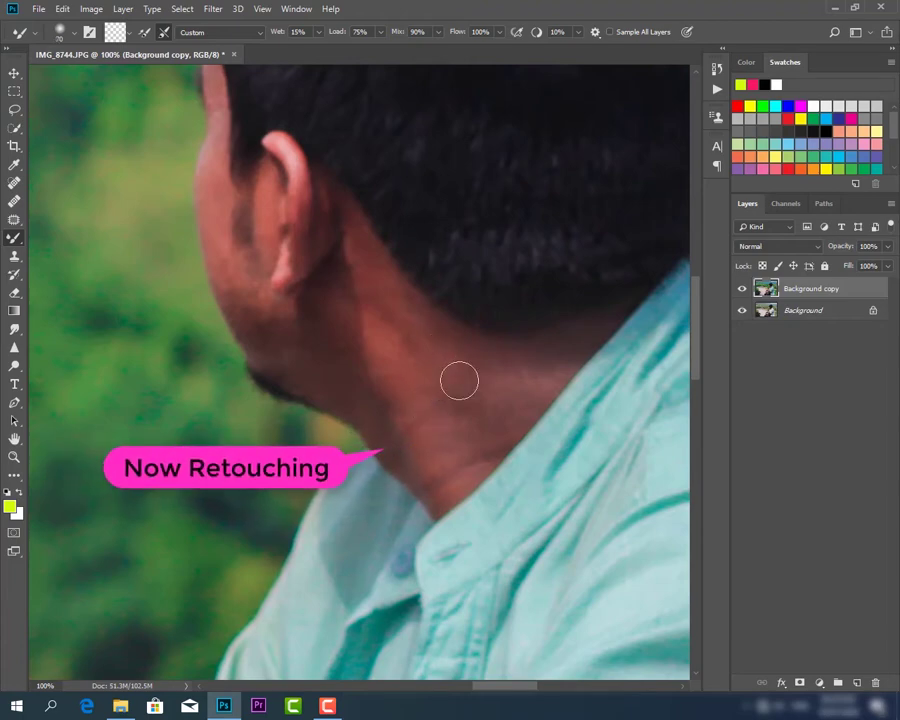
pyautogui.moveTo(460, 380)
pyautogui.mouseDown()
pyautogui.moveTo(428, 364)
pyautogui.moveTo(447, 334)
pyautogui.moveTo(530, 352)
pyautogui.moveTo(484, 386)
pyautogui.moveTo(436, 379)
pyautogui.moveTo(488, 390)
pyautogui.moveTo(404, 424)
pyautogui.moveTo(418, 370)
pyautogui.moveTo(448, 370)
pyautogui.moveTo(492, 391)
pyautogui.moveTo(394, 422)
pyautogui.mouseUp()
pyautogui.moveTo(401, 346)
pyautogui.mouseDown()
pyautogui.moveTo(438, 426)
pyautogui.moveTo(428, 478)
pyautogui.mouseUp()
pyautogui.press('[')
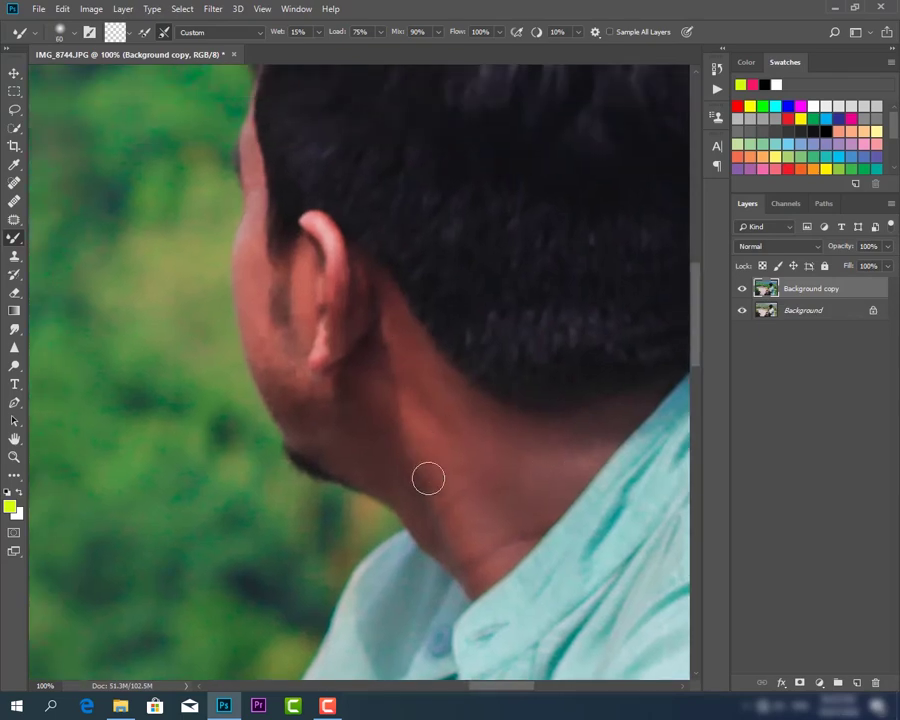
pyautogui.press('[')
pyautogui.moveTo(434, 417); pyautogui.dragTo(454, 478)
# Step: Smooth the skin on the man's cheek and around his ear with the Mixer Brush, reducing its size from 35 to 20
pyautogui.press(']')
pyautogui.press('[')
pyautogui.hotkey('ctrl', '+')
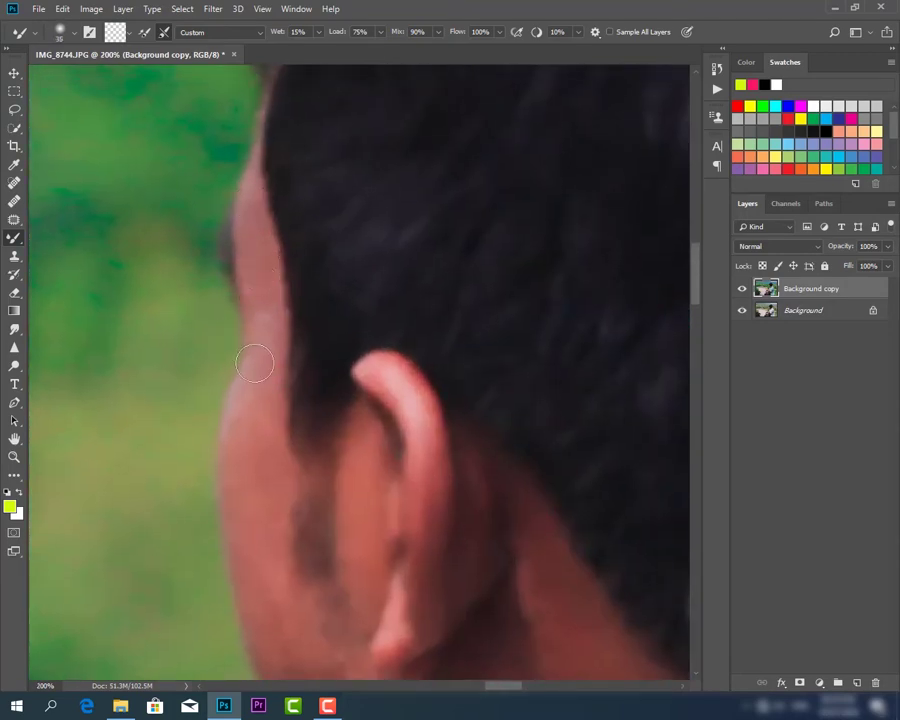
pyautogui.press('[')
pyautogui.scroll(-3, 340, 510)
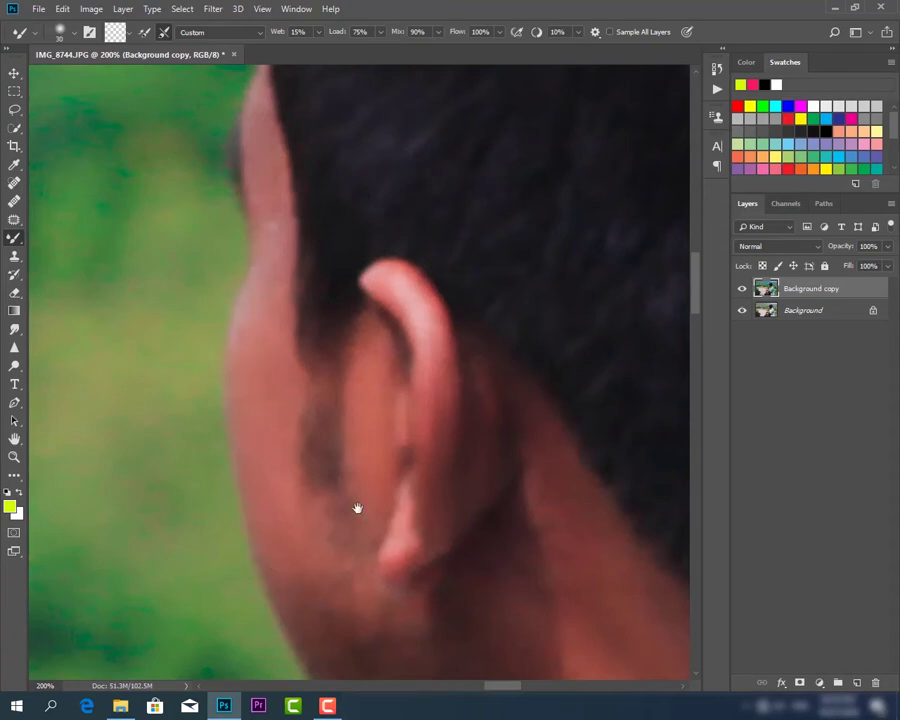
pyautogui.scroll(5, 357, 508)
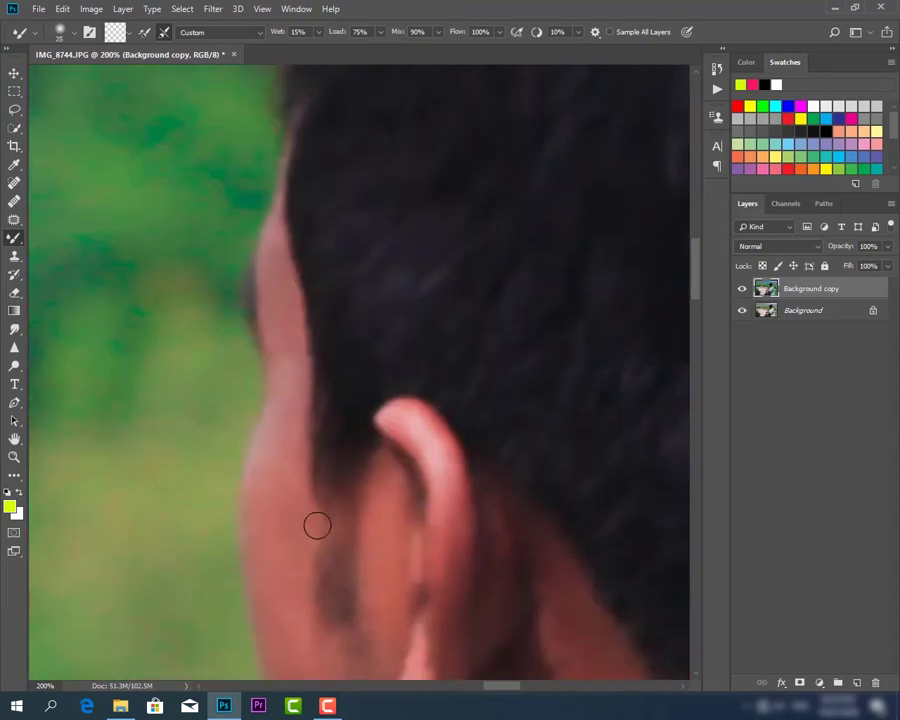
pyautogui.scroll(-2, 380, 470)
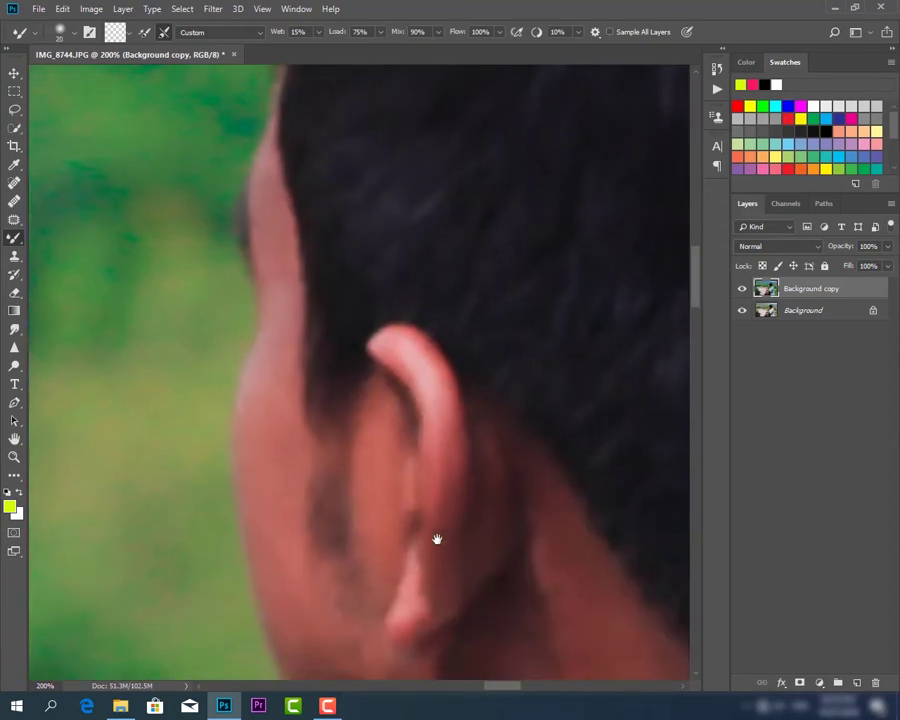
pyautogui.scroll(-3, 434, 534)
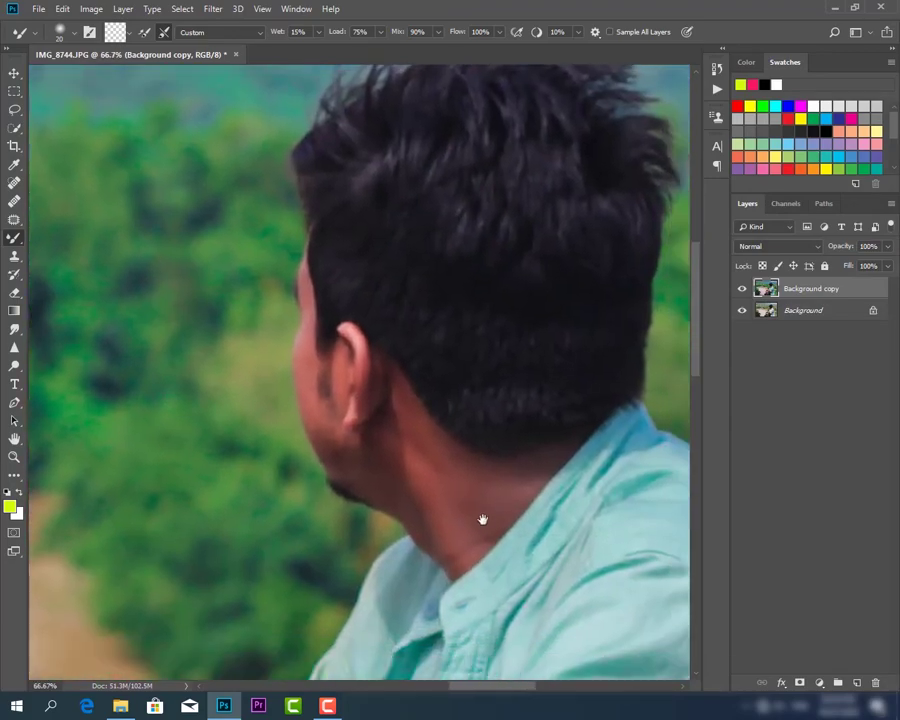
pyautogui.scroll(-3, 478, 516)
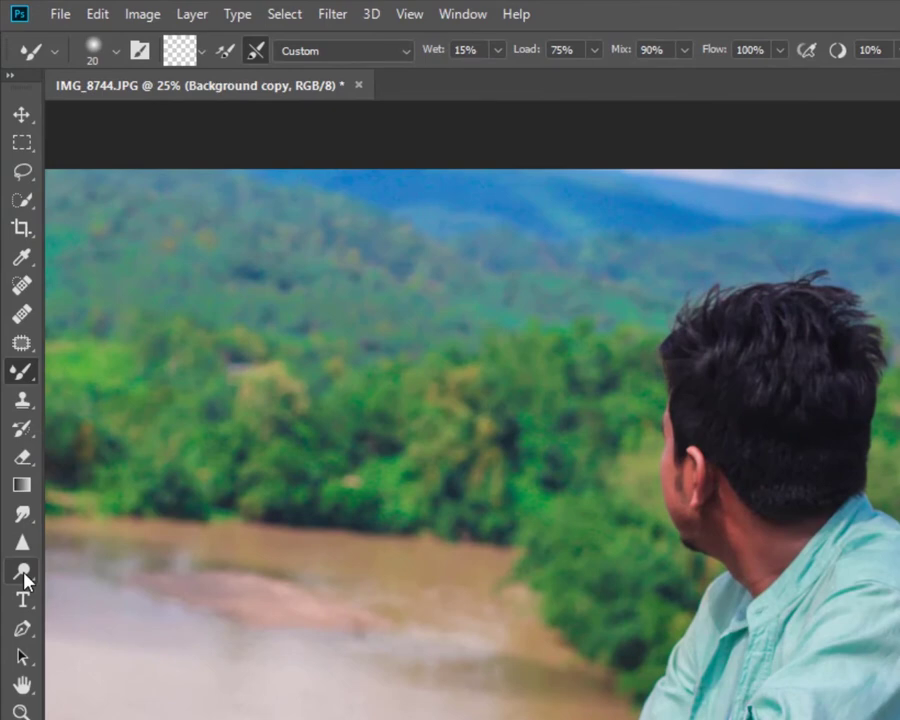
# Step: Brighten the skin on the neck and face with the Dodge Tool at size 175, Midtones range, lowering the exposure to 23%
pyautogui.rightClick(24, 578)
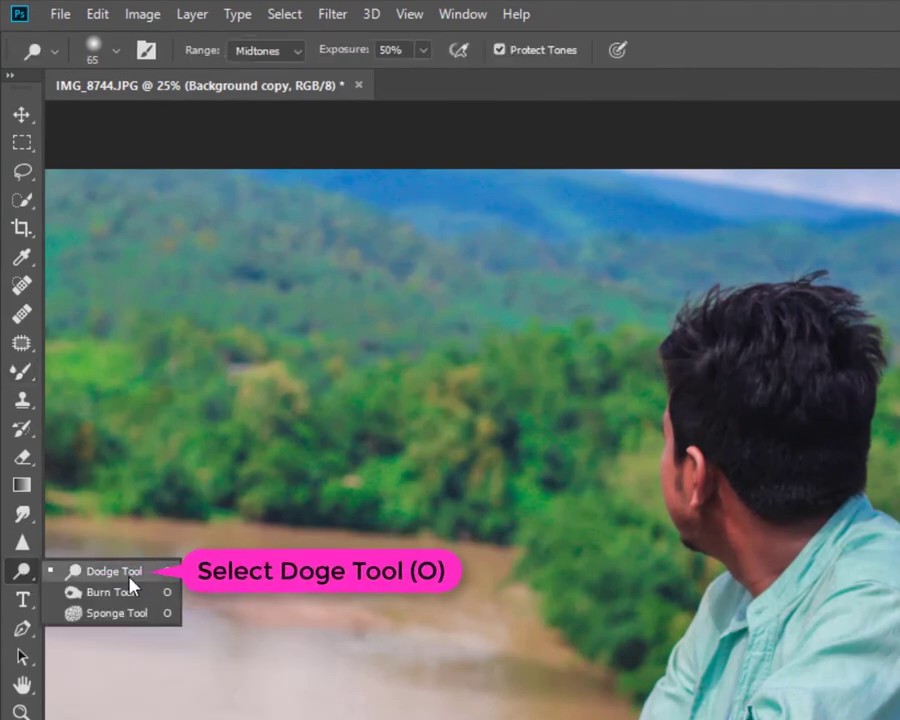
pyautogui.click(129, 577)
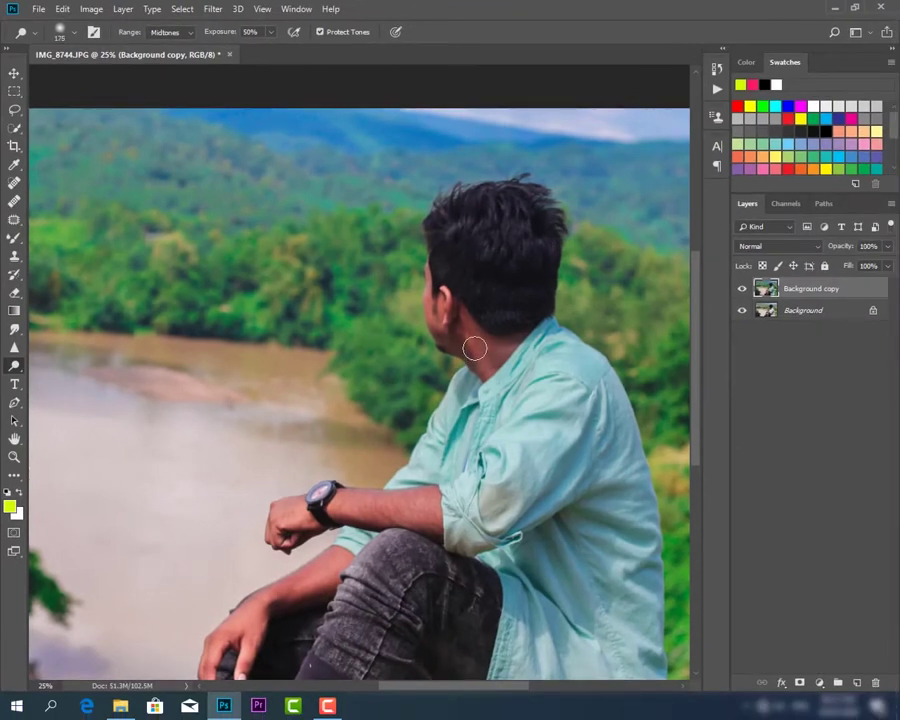
pyautogui.scroll(1, 474, 348)
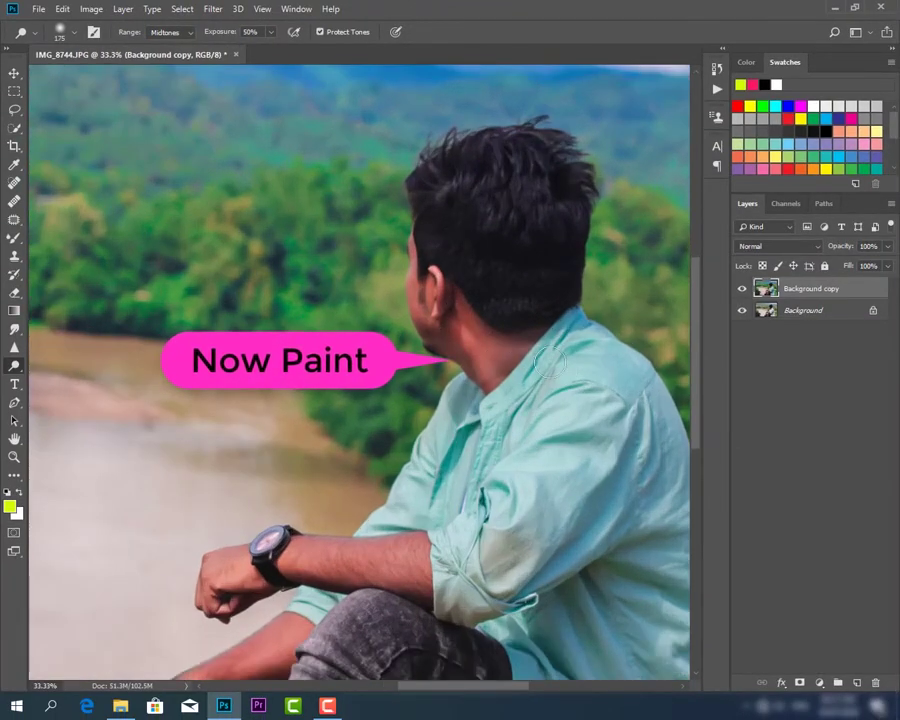
pyautogui.scroll(1, 466, 358)
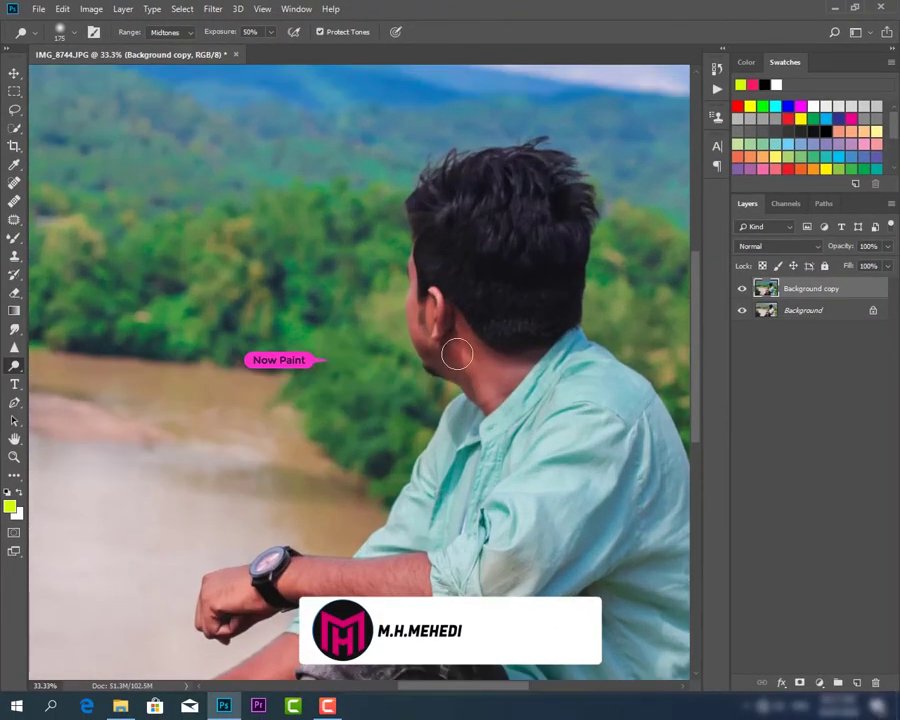
pyautogui.moveTo(474, 361); pyautogui.dragTo(436, 352)
pyautogui.press('space')
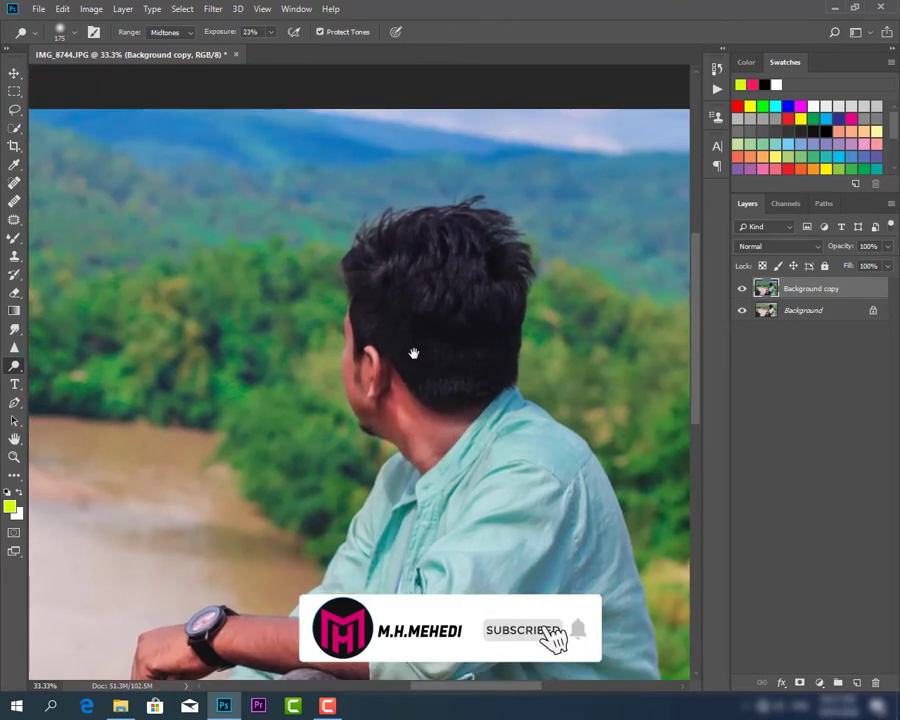
pyautogui.moveTo(414, 353); pyautogui.dragTo(422, 373)
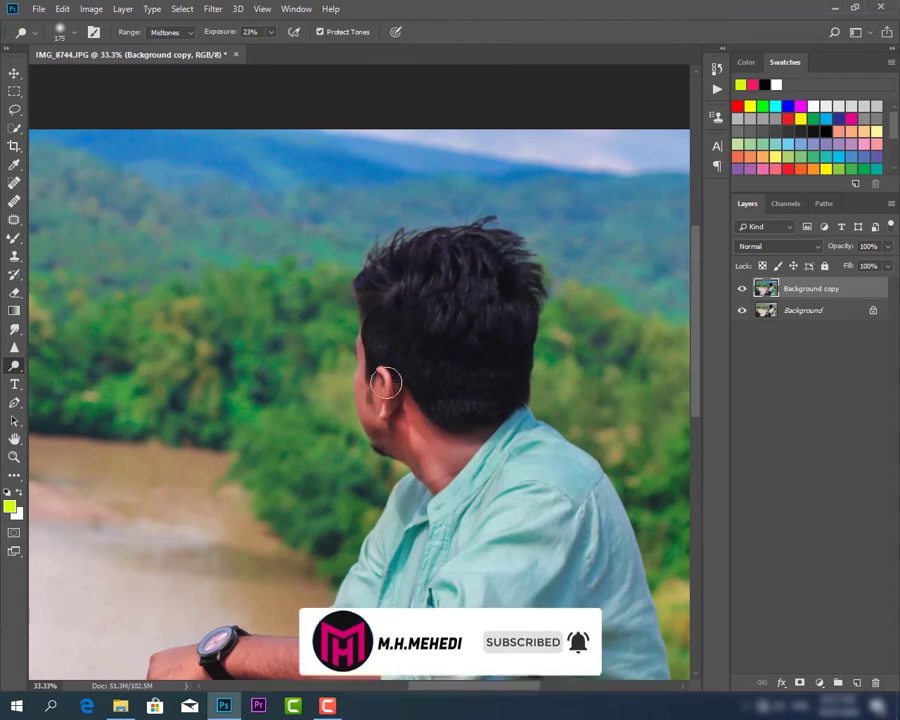
pyautogui.scroll(-2, 470, 340)
pyautogui.scroll(4, 470, 340)
pyautogui.moveTo(500, 290); pyautogui.dragTo(420, 456)
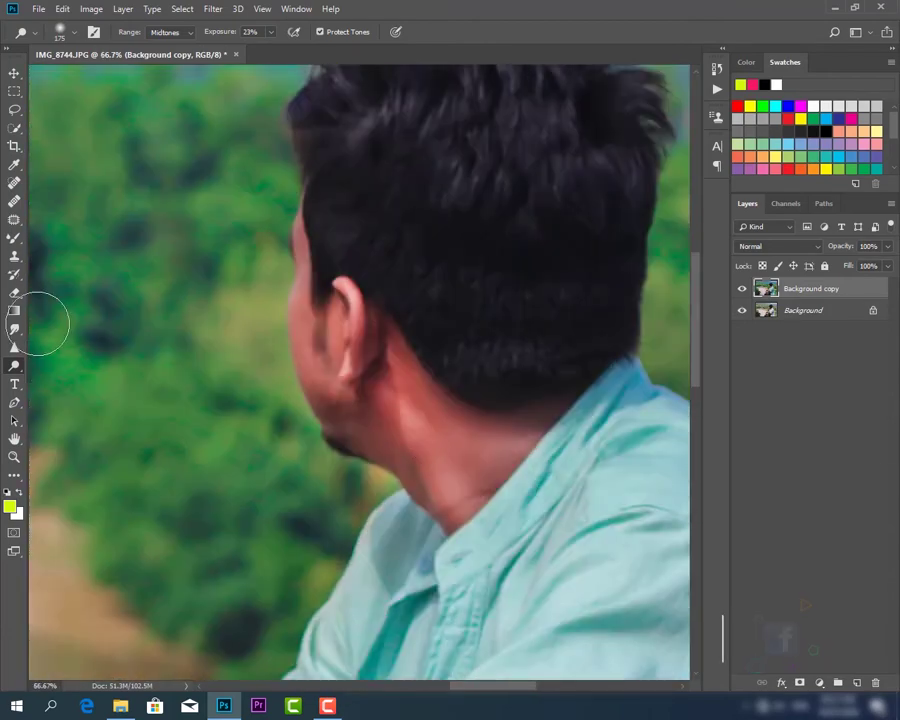
# Step: Blend the brightened neck skin with the Mixer Brush Tool at brush sizes 60 to 80
pyautogui.click(14, 239)
pyautogui.rightClick(14, 241)
pyautogui.click(82, 278)
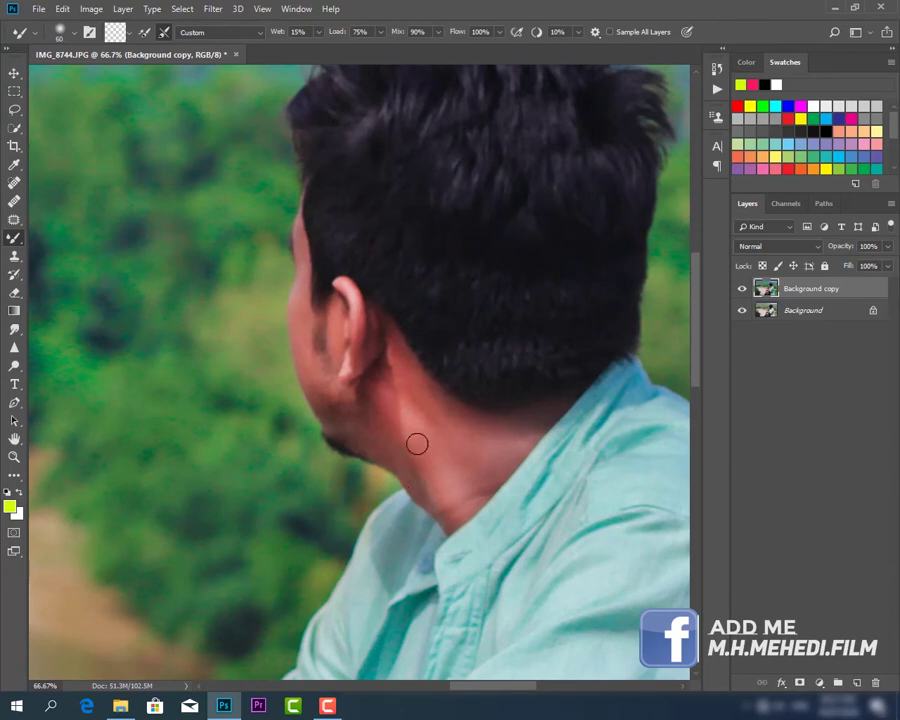
pyautogui.moveTo(410, 474)
pyautogui.mouseDown()
pyautogui.moveTo(431, 414)
pyautogui.moveTo(417, 417)
pyautogui.moveTo(440, 429)
pyautogui.moveTo(464, 493)
pyautogui.moveTo(431, 493)
pyautogui.moveTo(374, 389)
pyautogui.moveTo(385, 451)
pyautogui.moveTo(384, 413)
pyautogui.moveTo(415, 450)
pyautogui.moveTo(403, 404)
pyautogui.moveTo(384, 391)
pyautogui.moveTo(398, 389)
pyautogui.moveTo(411, 449)
pyautogui.moveTo(439, 471)
pyautogui.moveTo(460, 440)
pyautogui.mouseUp()
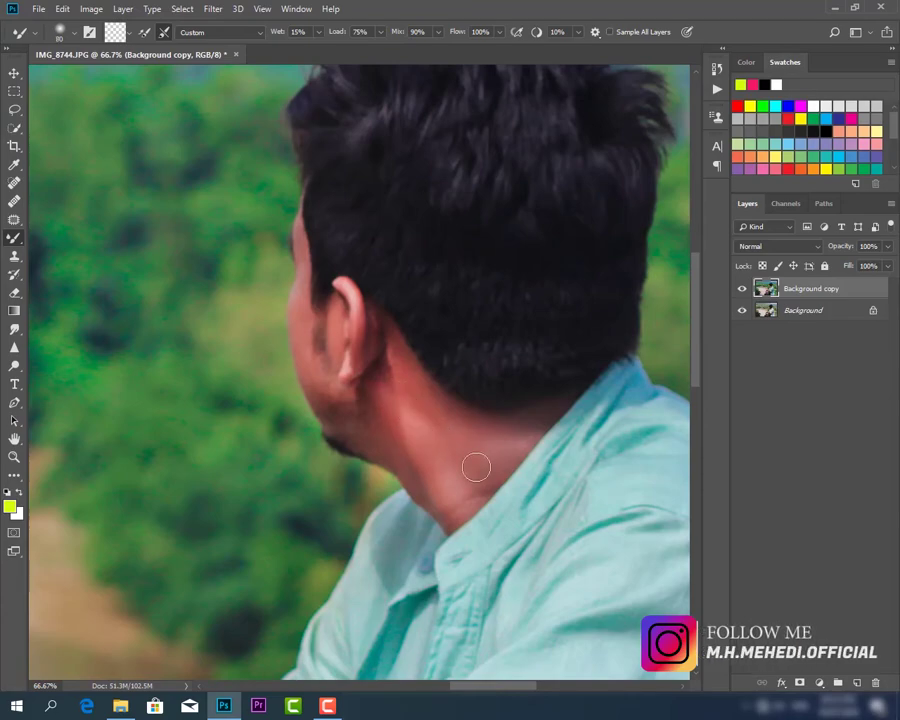
pyautogui.scroll(3, 392, 436)
pyautogui.scroll(-4, 420, 426)
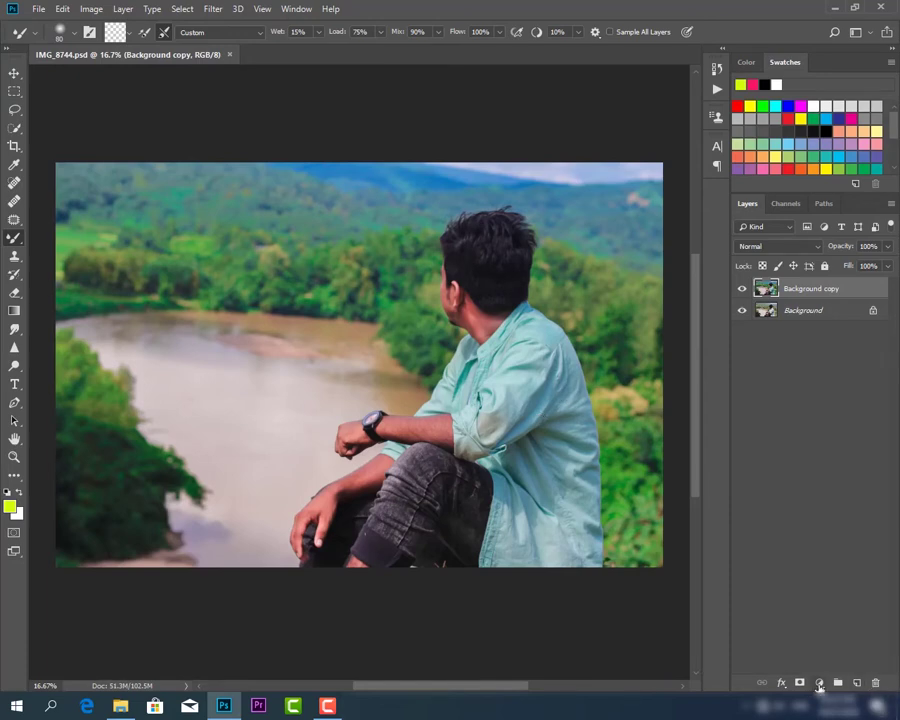
# Step: Add a Selective Color adjustment layer, setting Black to -26% and slightly lowering Yellow for the Reds
pyautogui.click(819, 684)
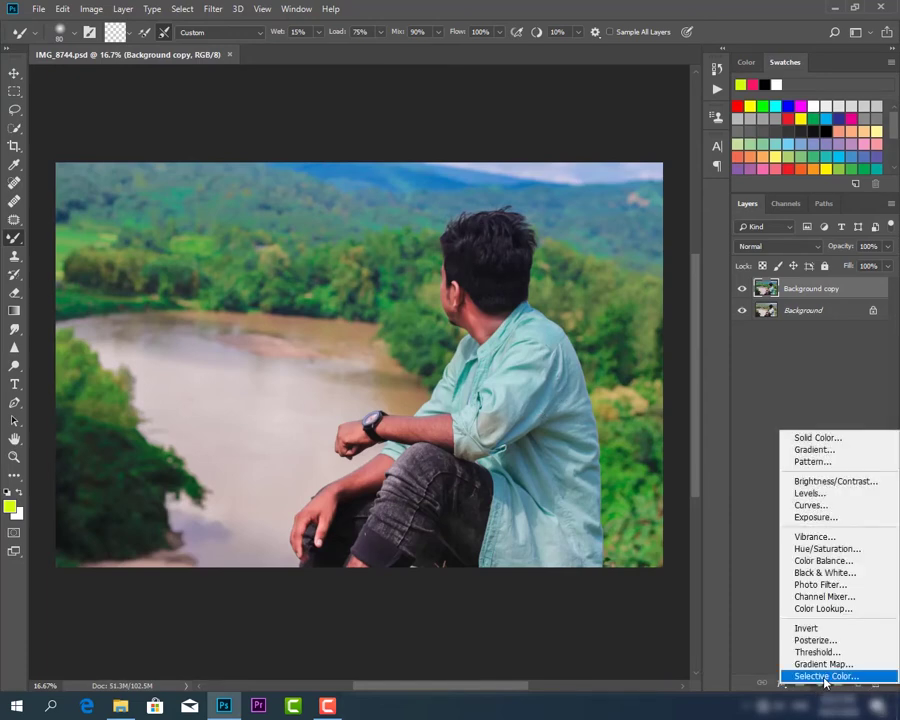
pyautogui.click(825, 677)
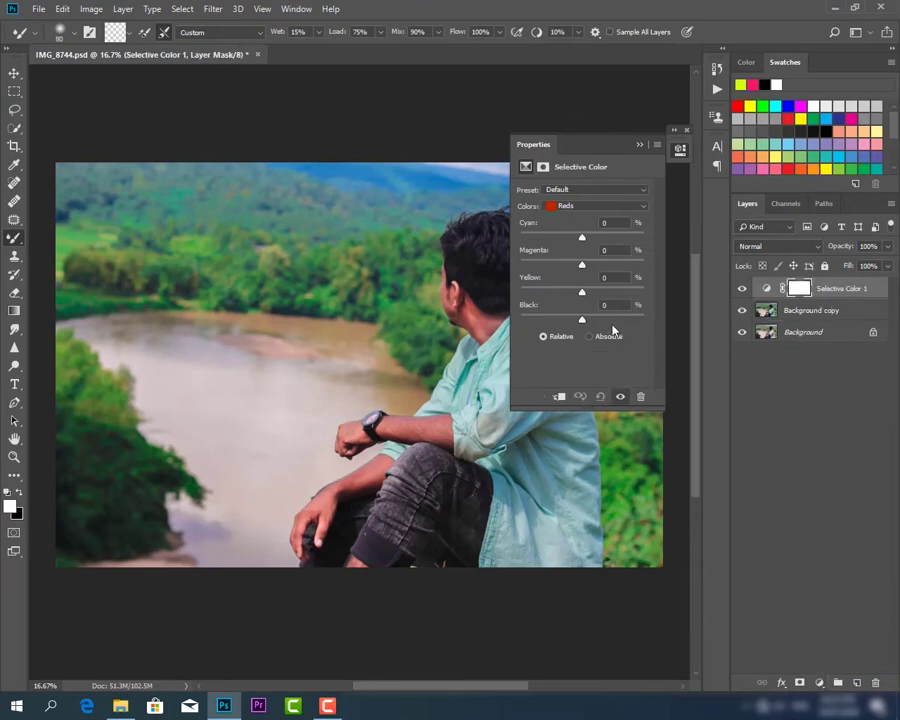
pyautogui.moveTo(581, 322); pyautogui.dragTo(567, 323)
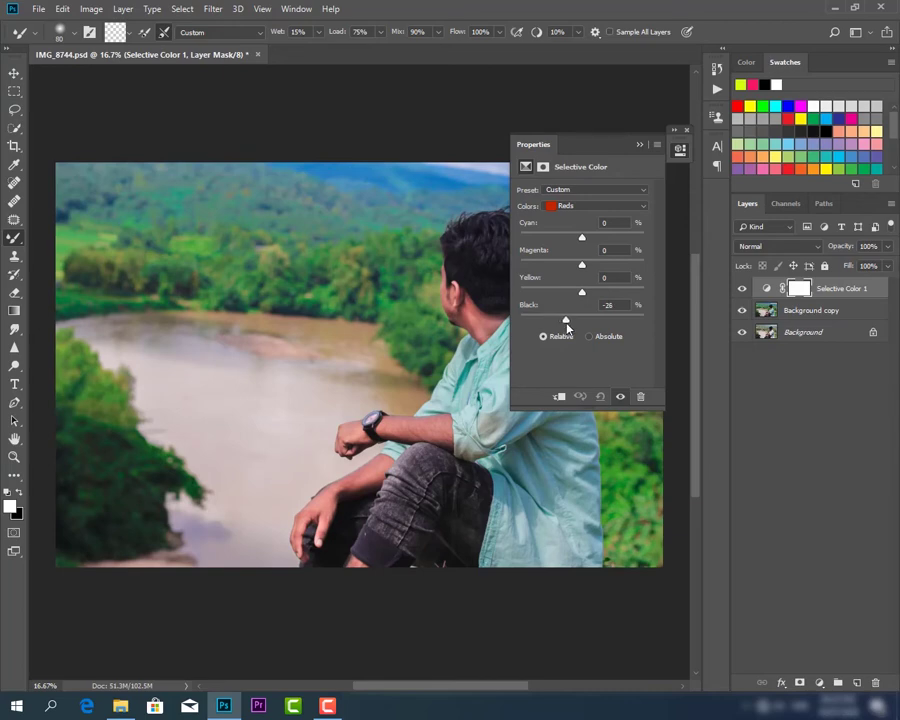
pyautogui.moveTo(582, 291); pyautogui.dragTo(574, 291)
pyautogui.click(639, 146)
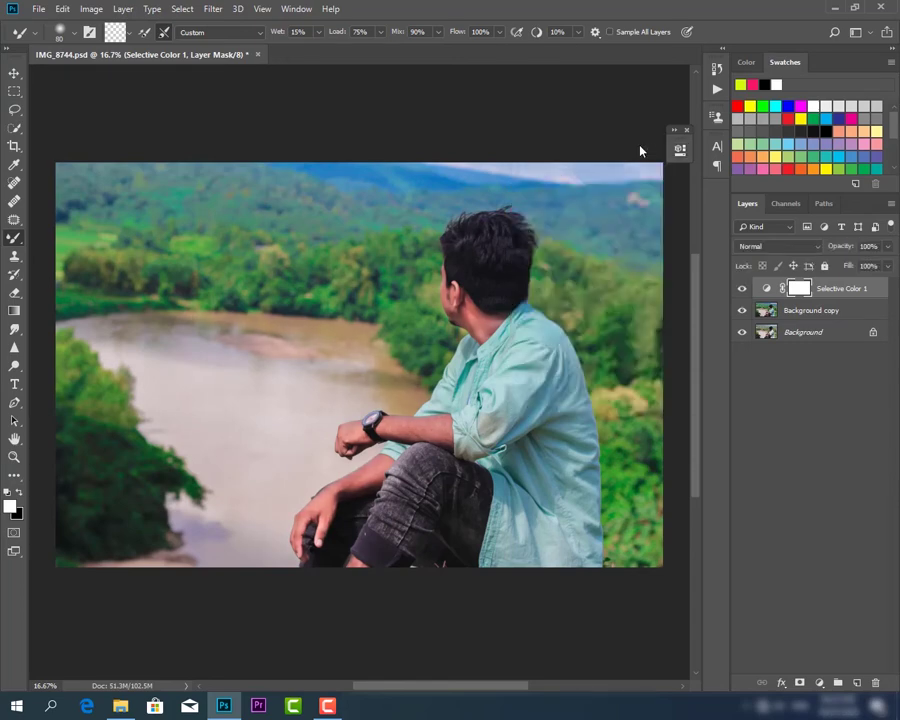
# Step: Merge the Selective Color adjustment layer down into the Background copy layer
pyautogui.rightClick(822, 290)
pyautogui.click(680, 511)
pyautogui.hotkey('ctrl', '-')
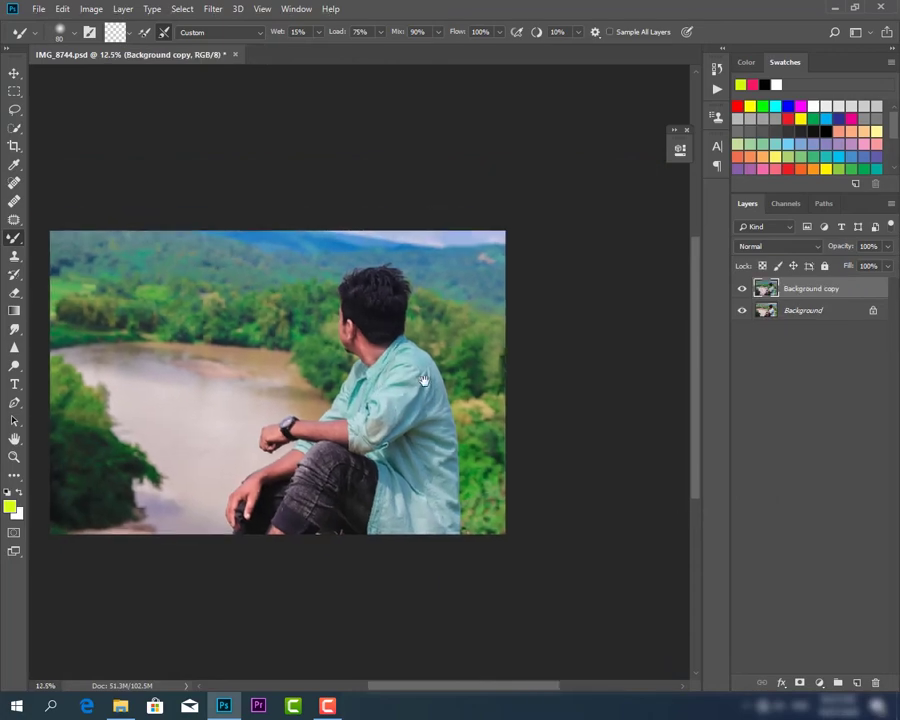
pyautogui.moveTo(424, 380); pyautogui.dragTo(516, 372)
pyautogui.scroll(4, 460, 376)
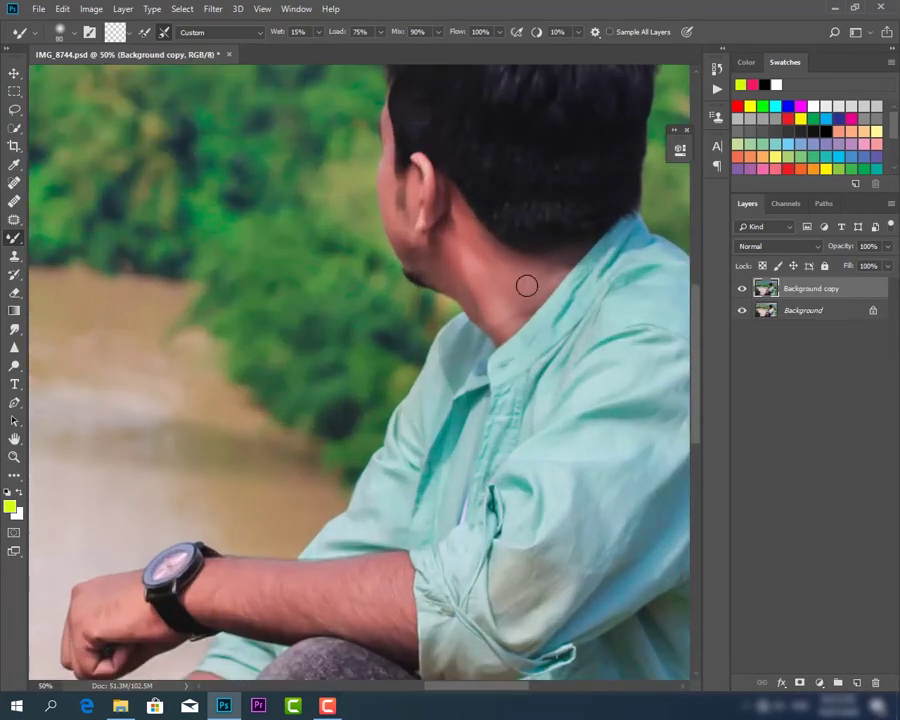
# Step: Brighten the neck skin below the ear with the Dodge Tool at brush size 90, Midtones range and 23% exposure
pyautogui.click(14, 365)
pyautogui.click(80, 363)
pyautogui.press('[')
pyautogui.press('[')
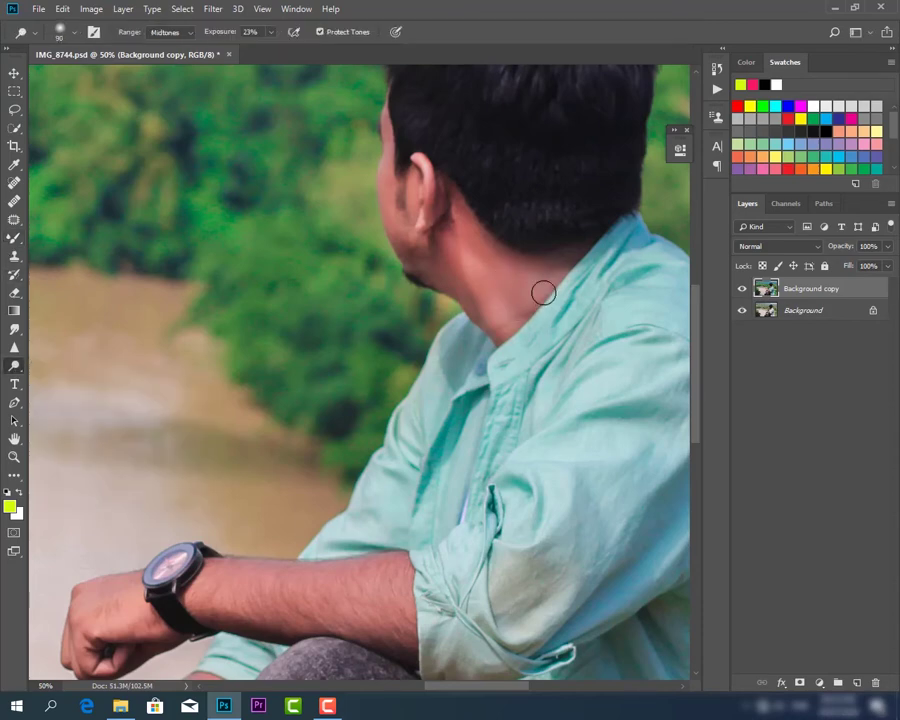
pyautogui.moveTo(566, 340); pyautogui.dragTo(546, 380)
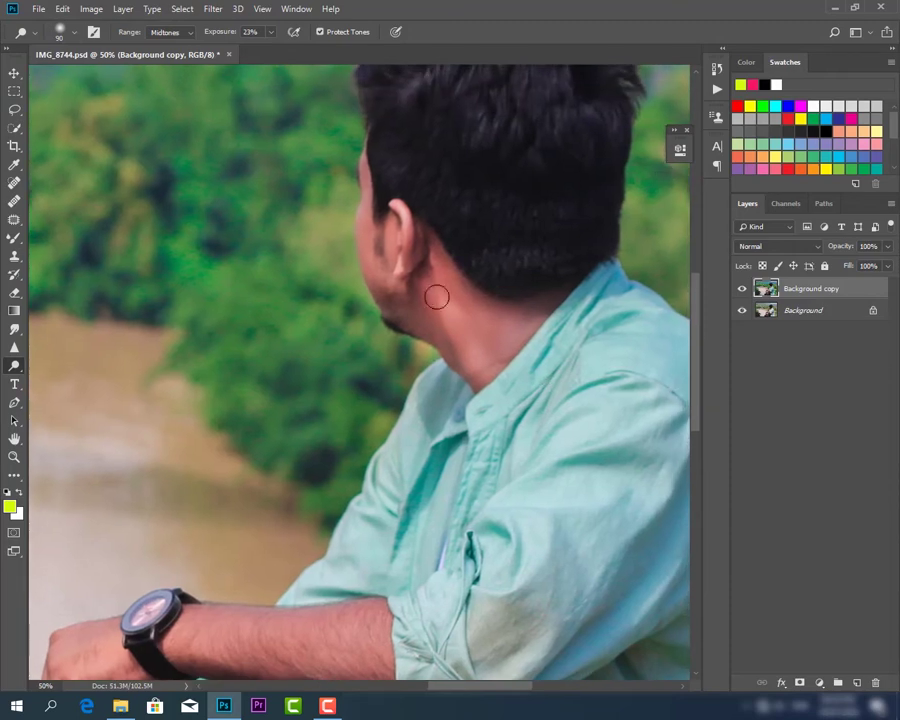
pyautogui.keyDown('ctrl'); pyautogui.click(441, 265); pyautogui.keyUp('ctrl')
pyautogui.moveTo(454, 268); pyautogui.dragTo(444, 294)
# Step: Smooth the skin on the neck, arms and hands with the Mixer Brush Tool at brush sizes 80 to 125
pyautogui.rightClick(14, 238)
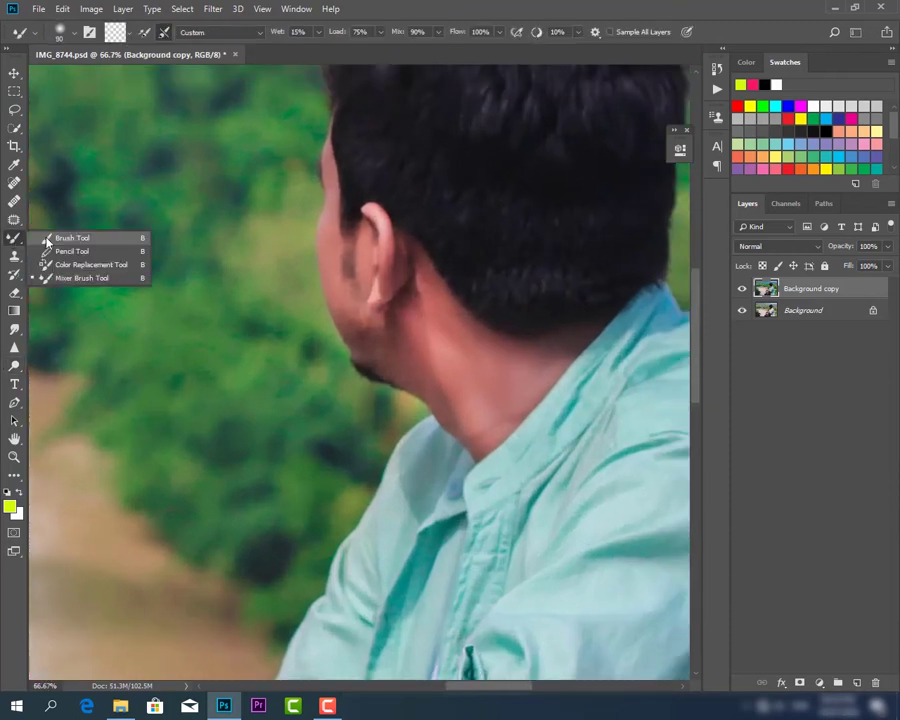
pyautogui.click(80, 277)
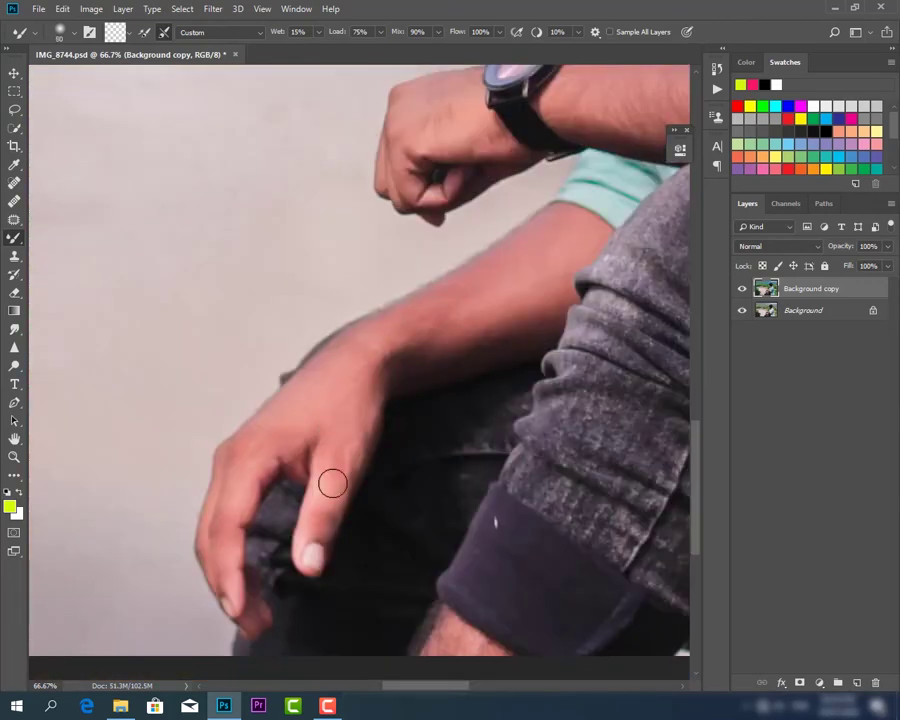
pyautogui.moveTo(427, 341); pyautogui.dragTo(338, 604)
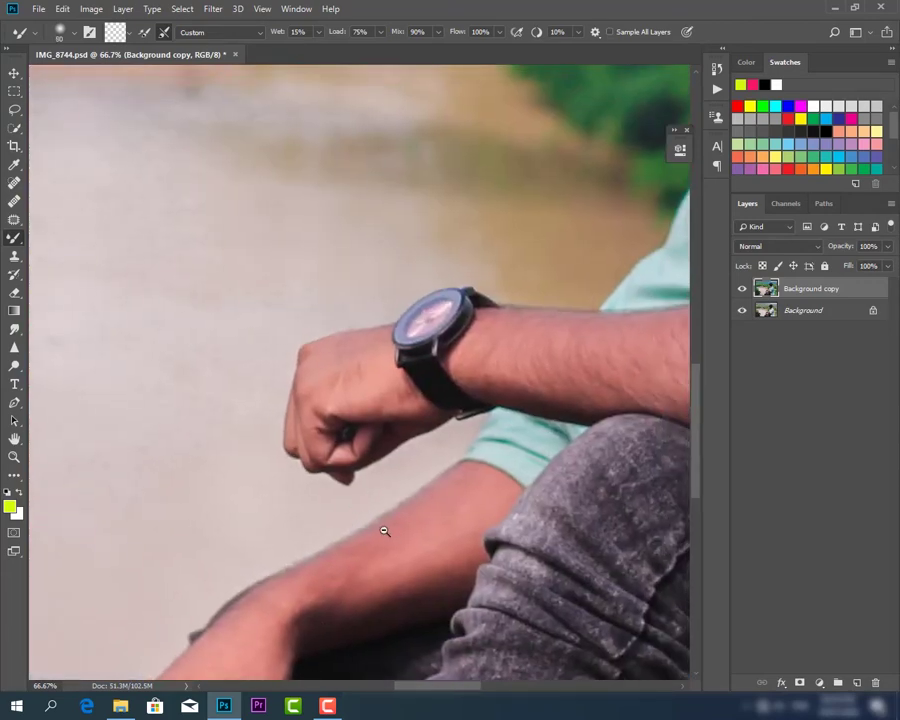
pyautogui.scroll(-7, 384, 530)
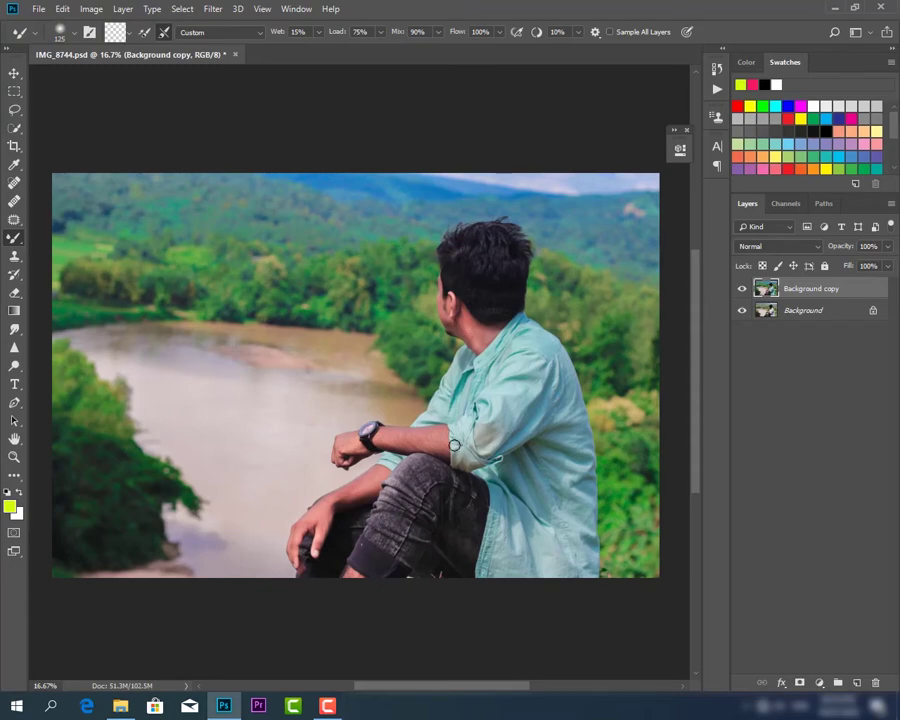
pyautogui.scroll(-1, 454, 444)
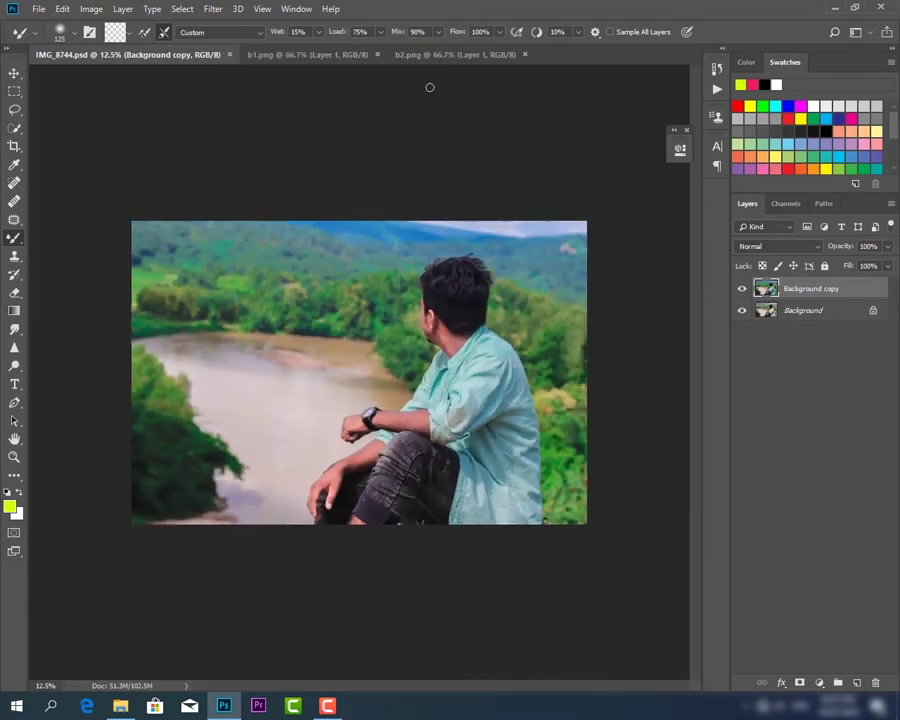
# Step: Flip the canvas of the flying geese image b1.png horizontally
pyautogui.click(292, 56)
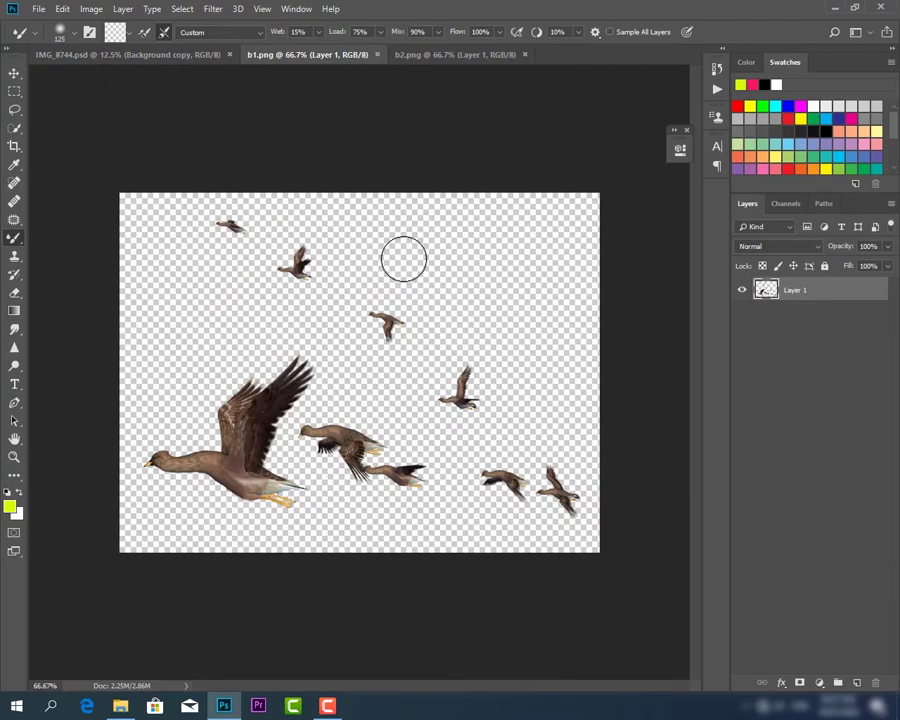
pyautogui.click(14, 74)
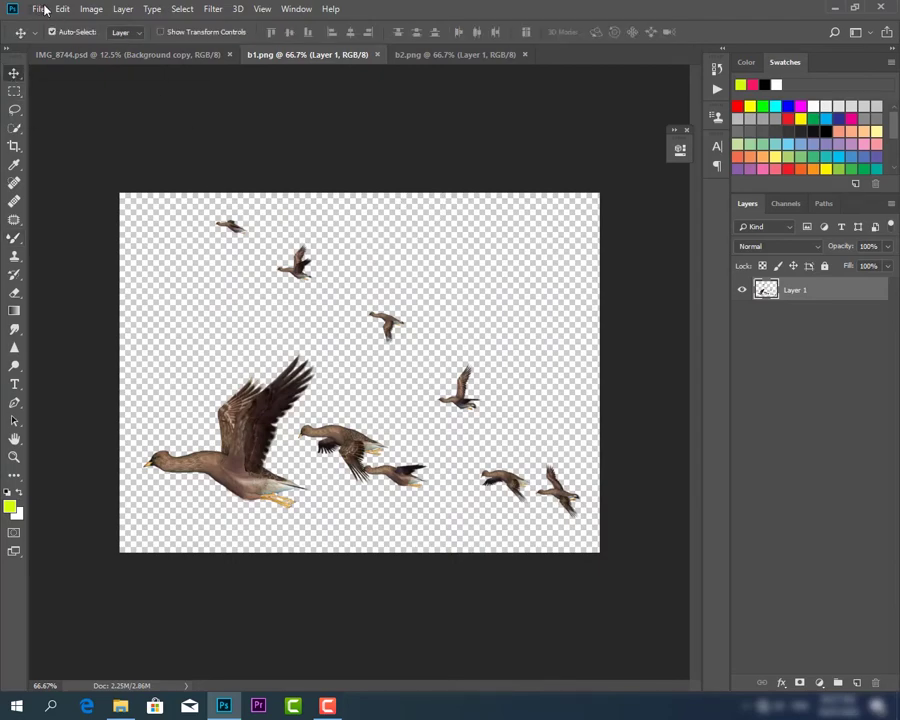
pyautogui.click(90, 10)
pyautogui.moveTo(200, 143)
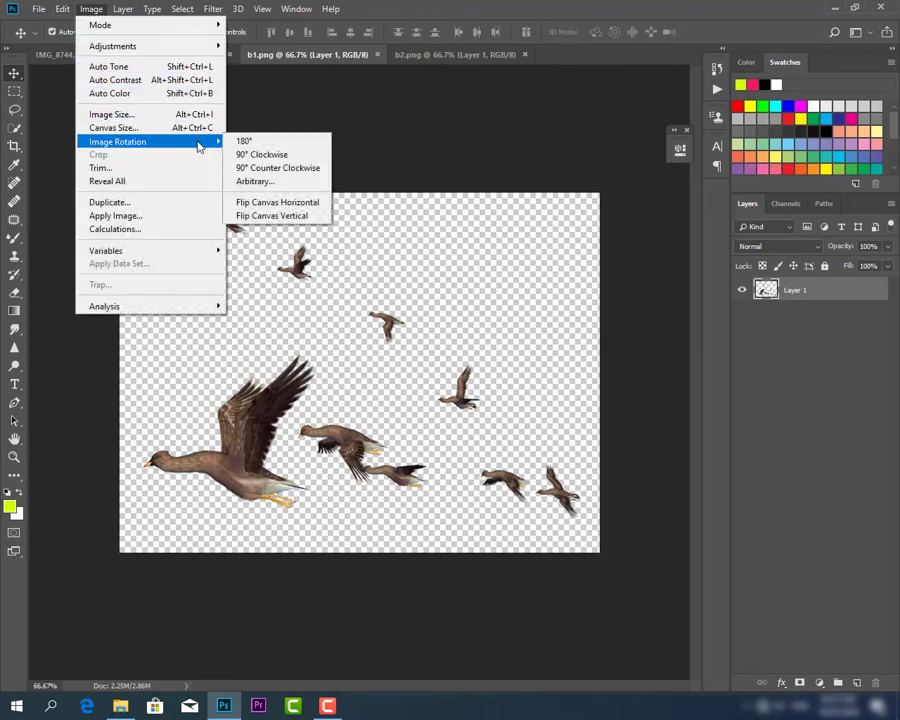
pyautogui.click(280, 203)
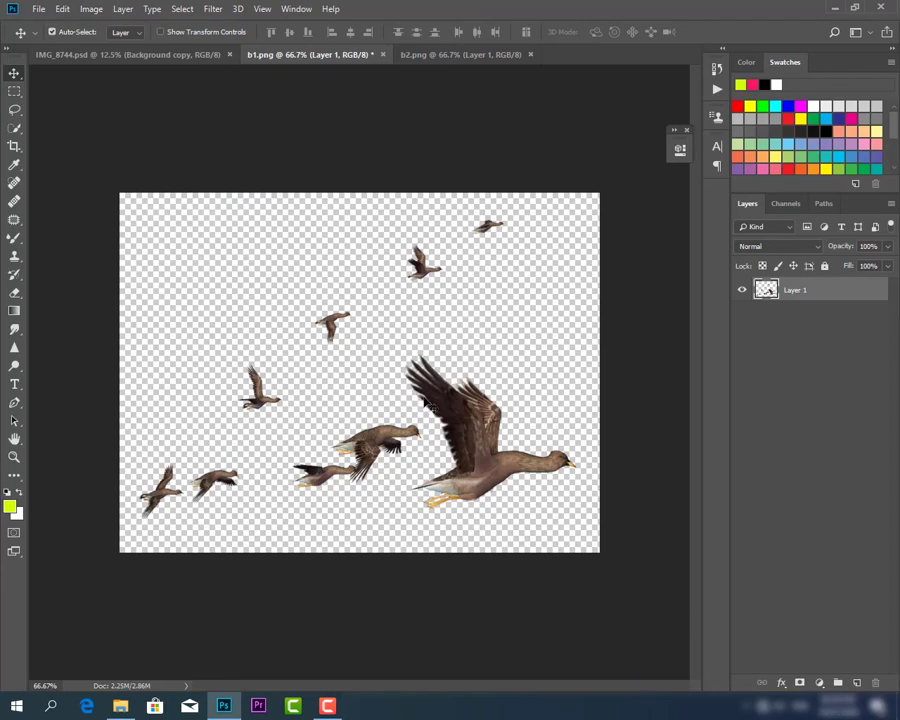
# Step: Copy the geese layer into IMG_8744.psd, enlarge it and place the flock over the hills in the photo's upper-left area
pyautogui.moveTo(445, 408); pyautogui.dragTo(296, 378)
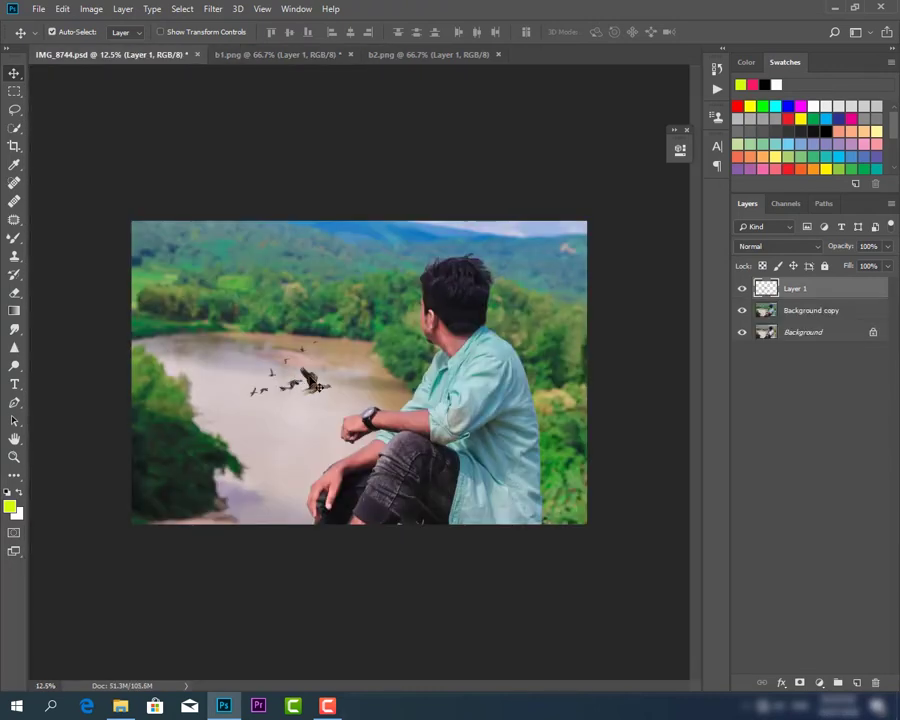
pyautogui.moveTo(319, 387); pyautogui.dragTo(338, 284)
pyautogui.hotkey('ctrl', 't')
pyautogui.moveTo(275, 287); pyautogui.dragTo(254, 265)
pyautogui.press('Return')
pyautogui.hotkey('ctrl', 't')
pyautogui.moveTo(282, 187); pyautogui.dragTo(285, 188)
pyautogui.press('Return')
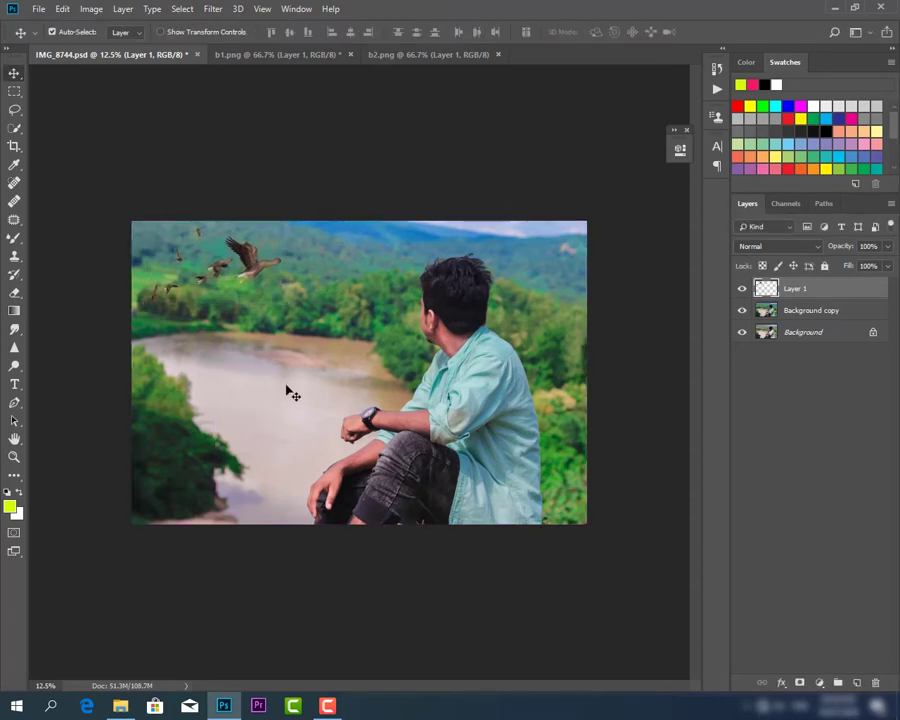
# Step: Flip the canvas of the eagle image b2.png horizontally
pyautogui.click(428, 54)
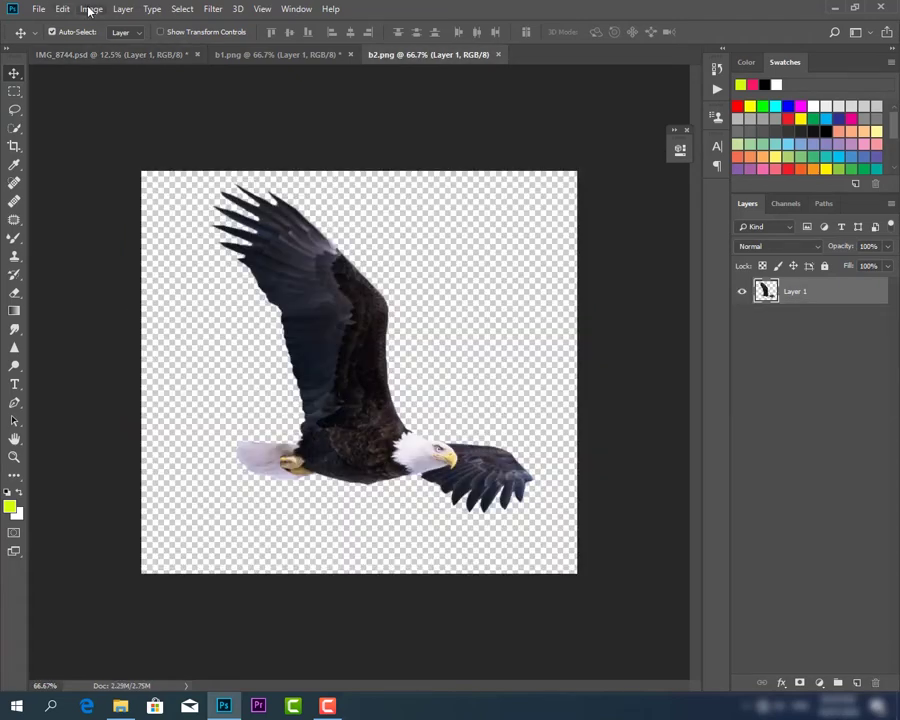
pyautogui.click(91, 8)
pyautogui.moveTo(168, 142)
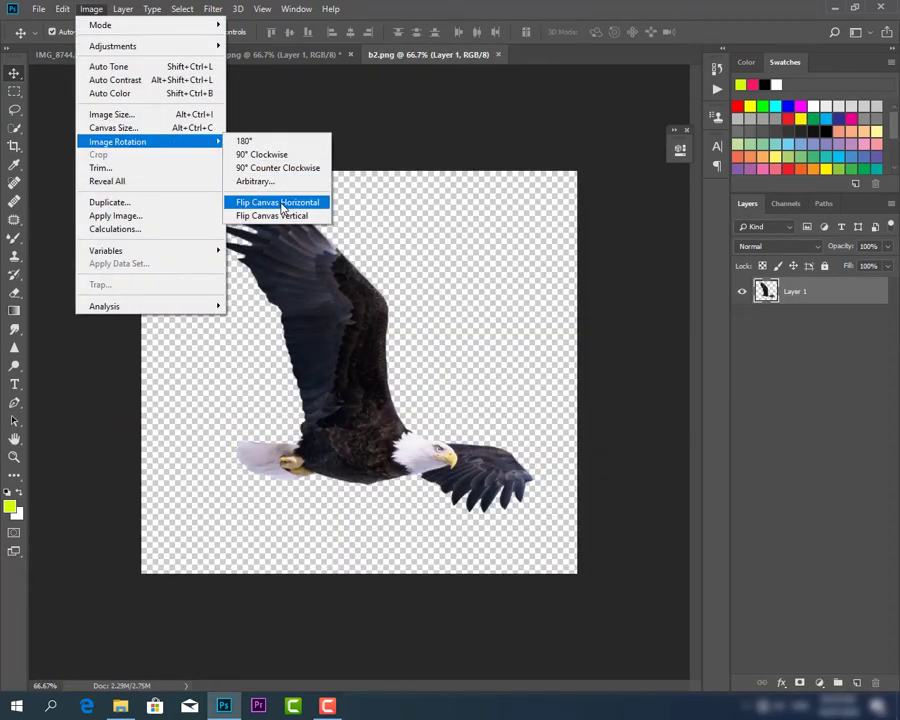
pyautogui.click(280, 203)
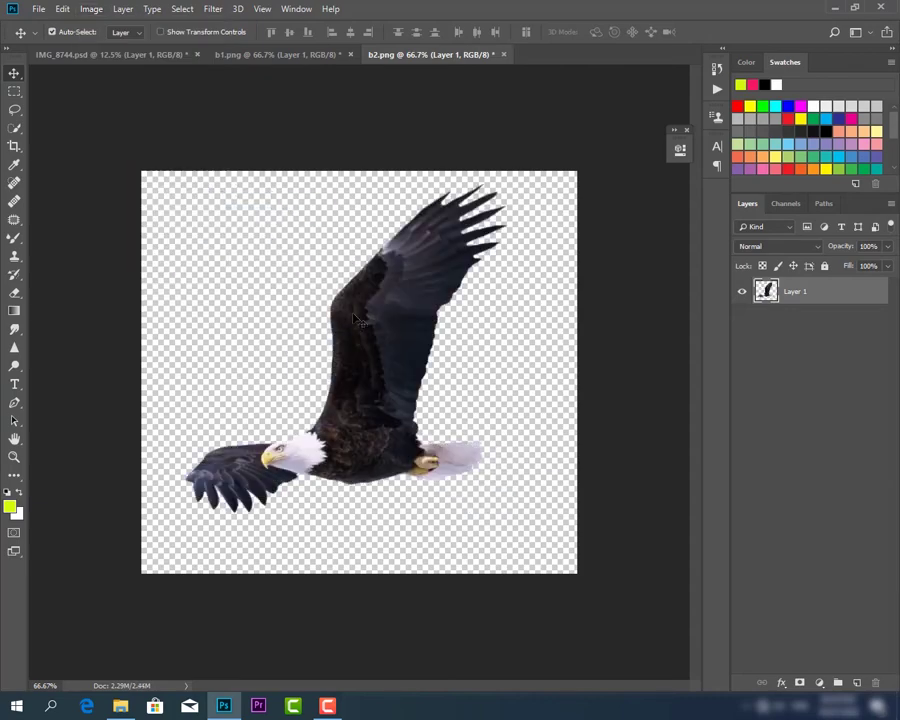
# Step: Copy the eagle into IMG_8744.psd, scale it to about 72% and place it near the photo's upper edge, left of the man's head
pyautogui.moveTo(335, 335); pyautogui.dragTo(320, 245)
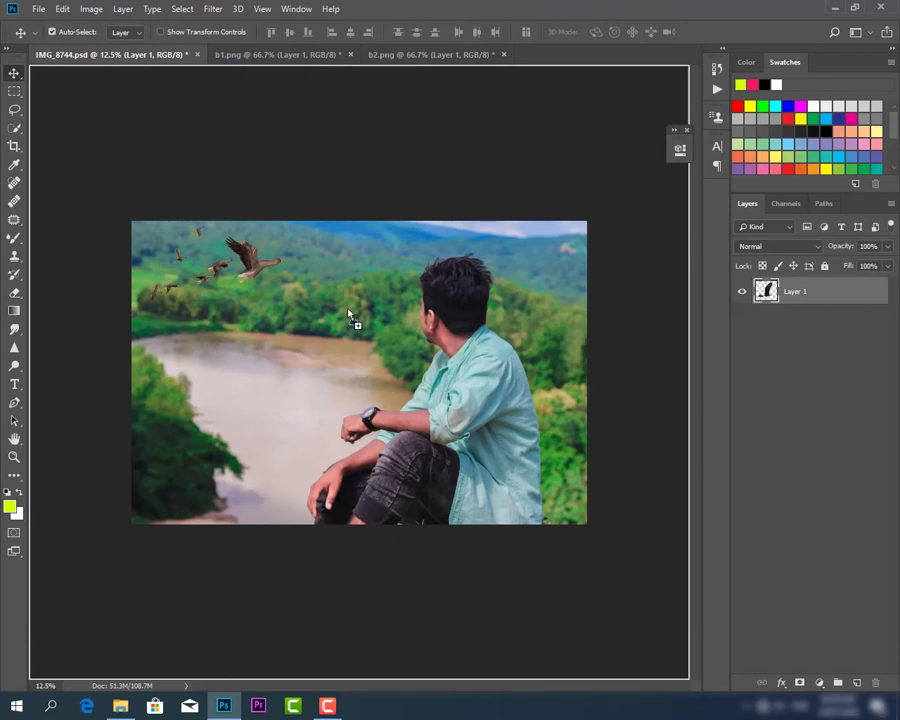
pyautogui.moveTo(349, 316); pyautogui.dragTo(351, 314)
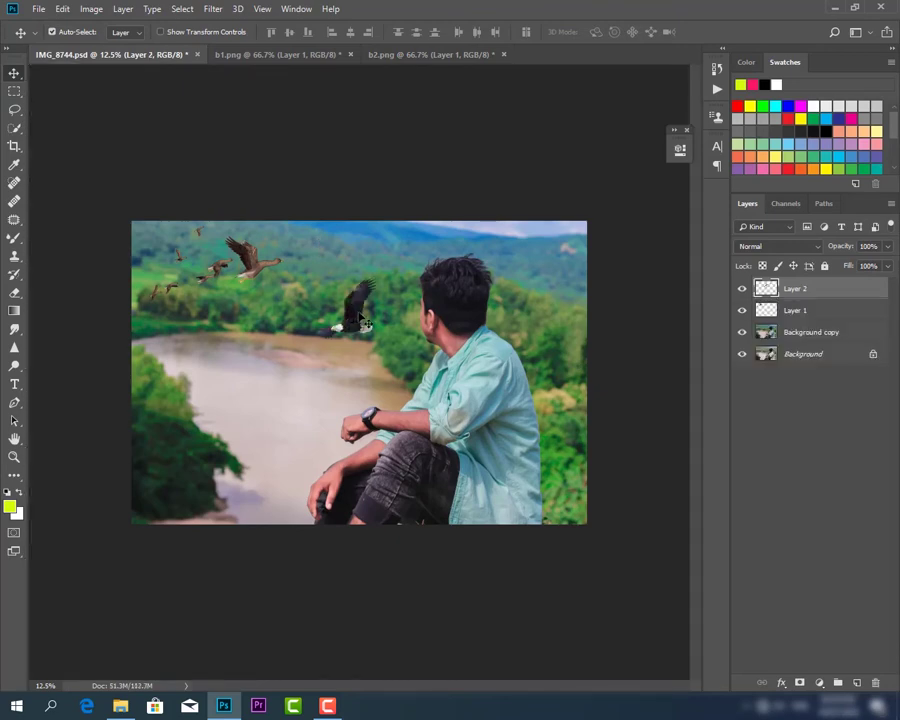
pyautogui.hotkey('ctrl', 't')
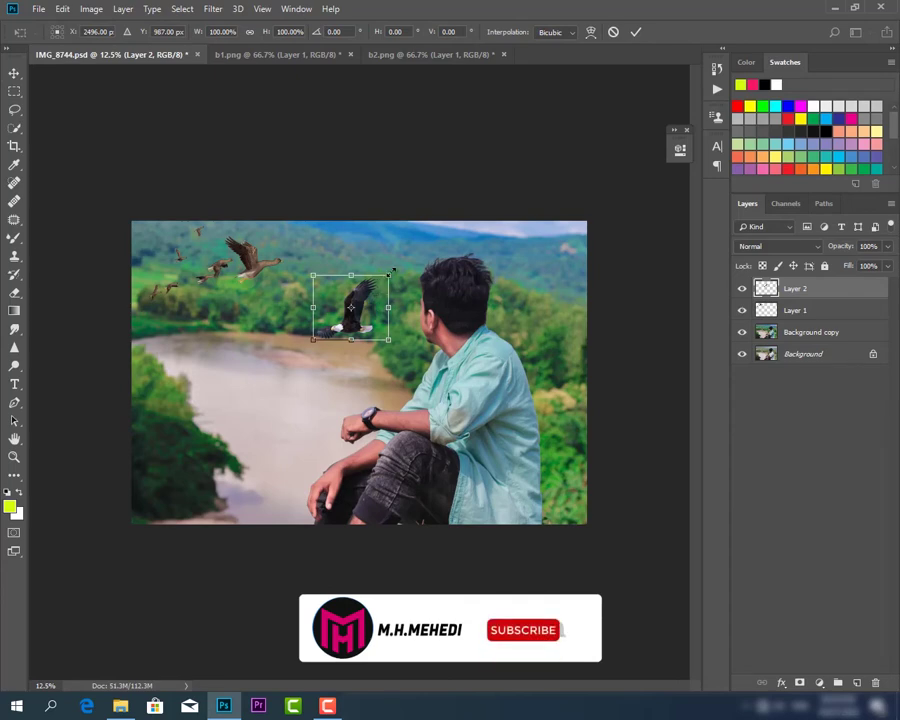
pyautogui.moveTo(388, 275); pyautogui.dragTo(400, 265)
pyautogui.moveTo(369, 304); pyautogui.dragTo(361, 259)
pyautogui.moveTo(391, 221); pyautogui.dragTo(371, 239)
pyautogui.moveTo(364, 274); pyautogui.dragTo(408, 256)
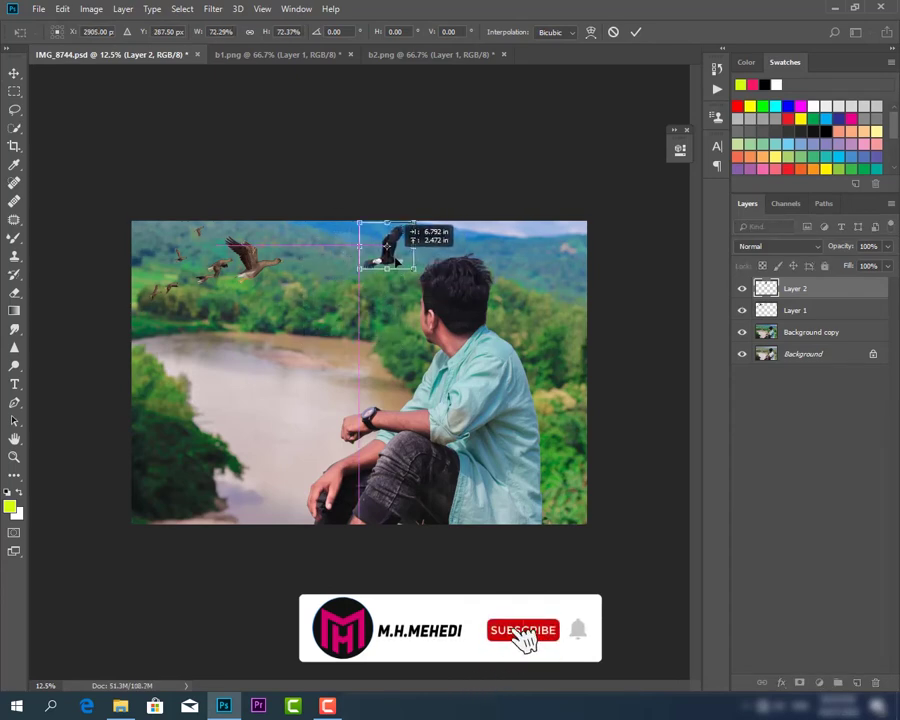
pyautogui.press('Return')
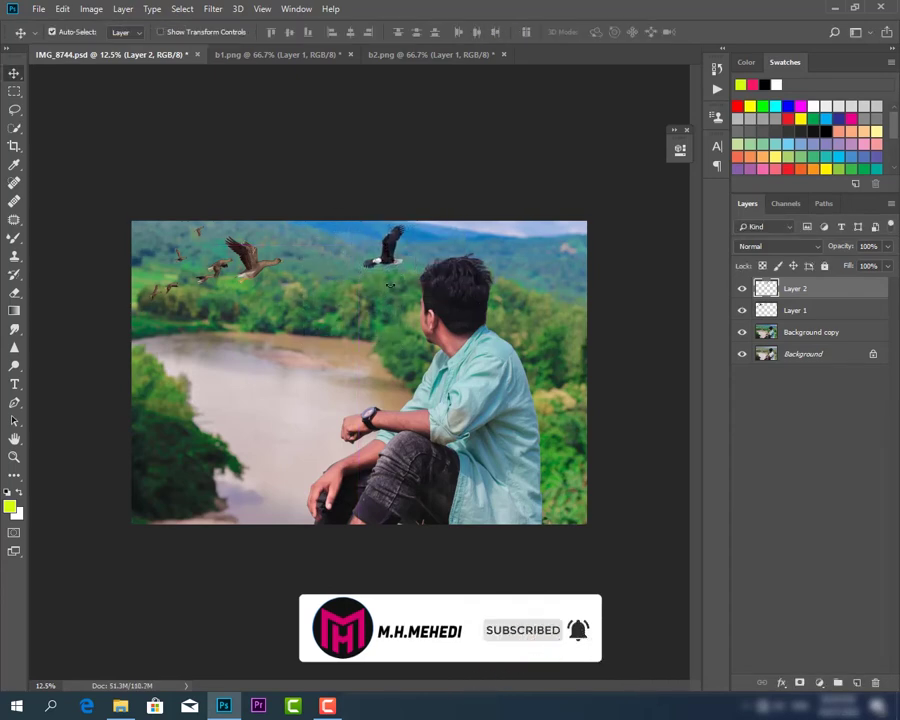
pyautogui.moveTo(384, 242); pyautogui.dragTo(370, 243)
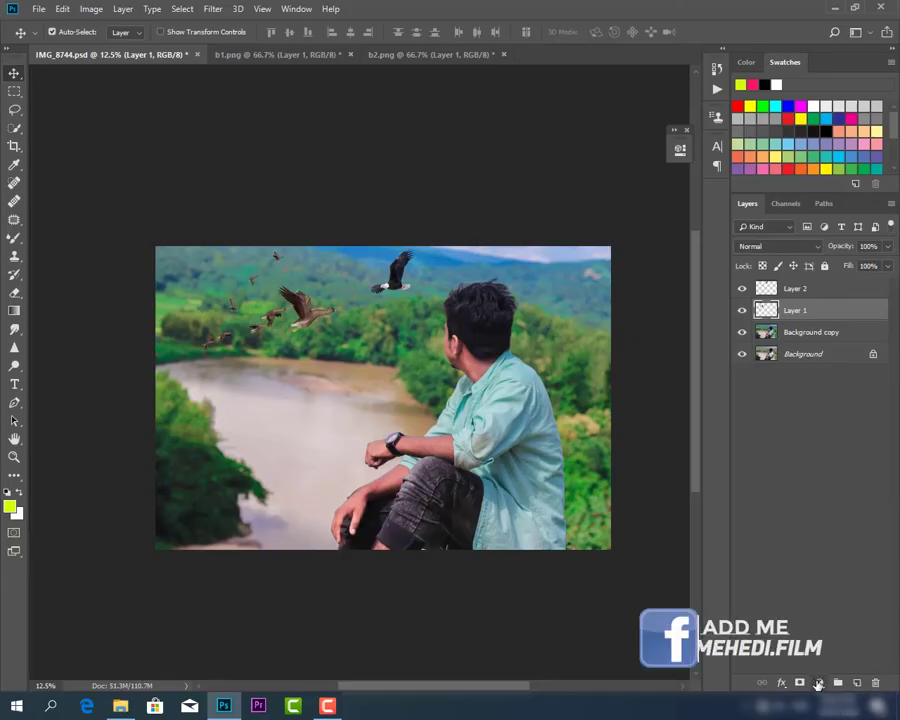
# Step: Add a Selective Color adjustment layer above the Background copy layer and set Black to -51% for the Greens
pyautogui.click(809, 338)
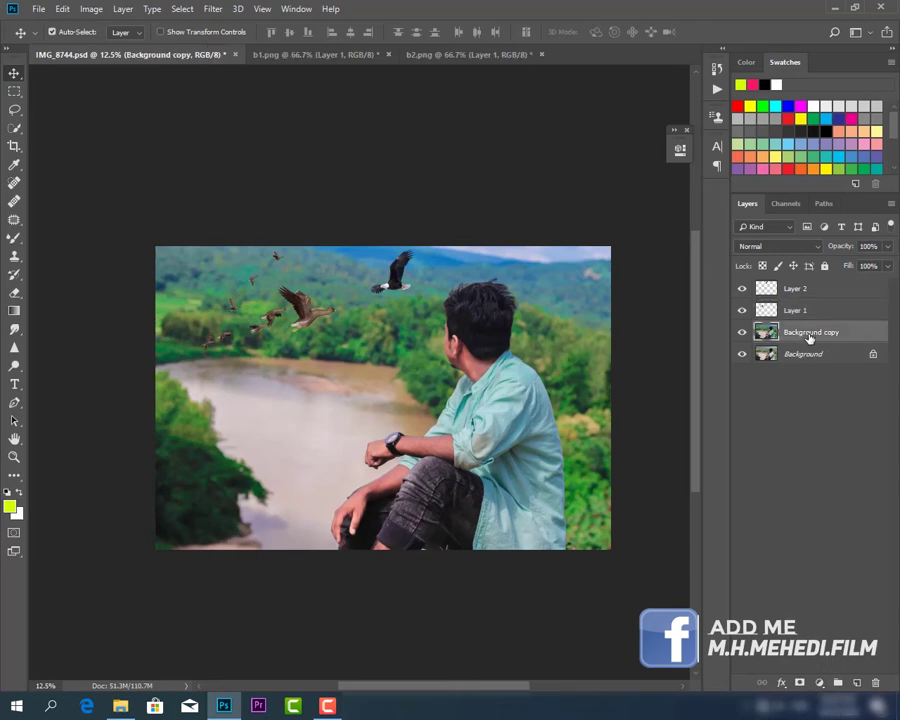
pyautogui.click(819, 682)
pyautogui.click(819, 677)
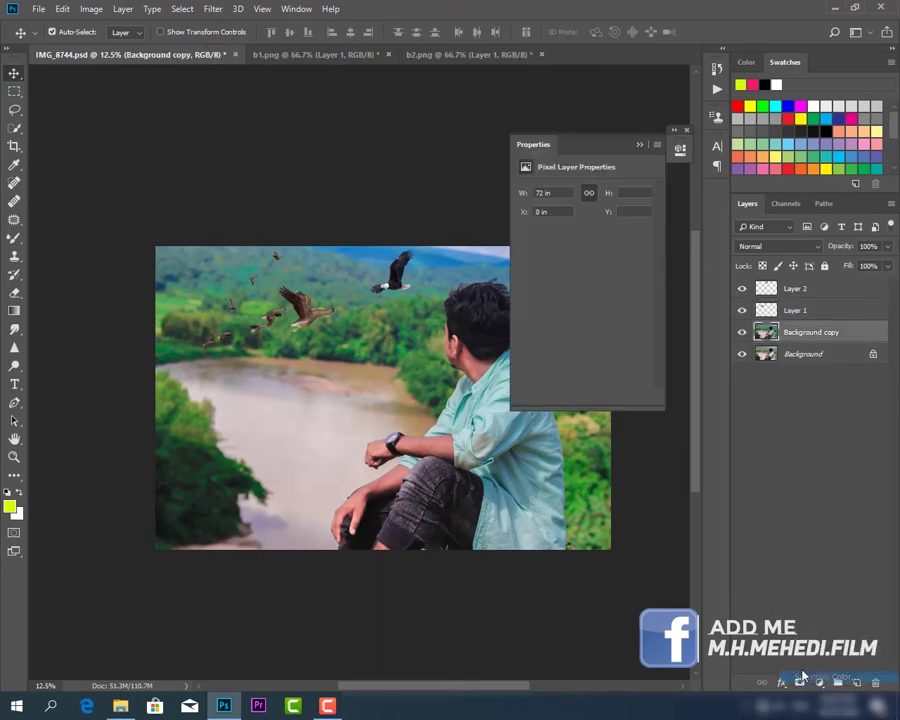
pyautogui.click(596, 205)
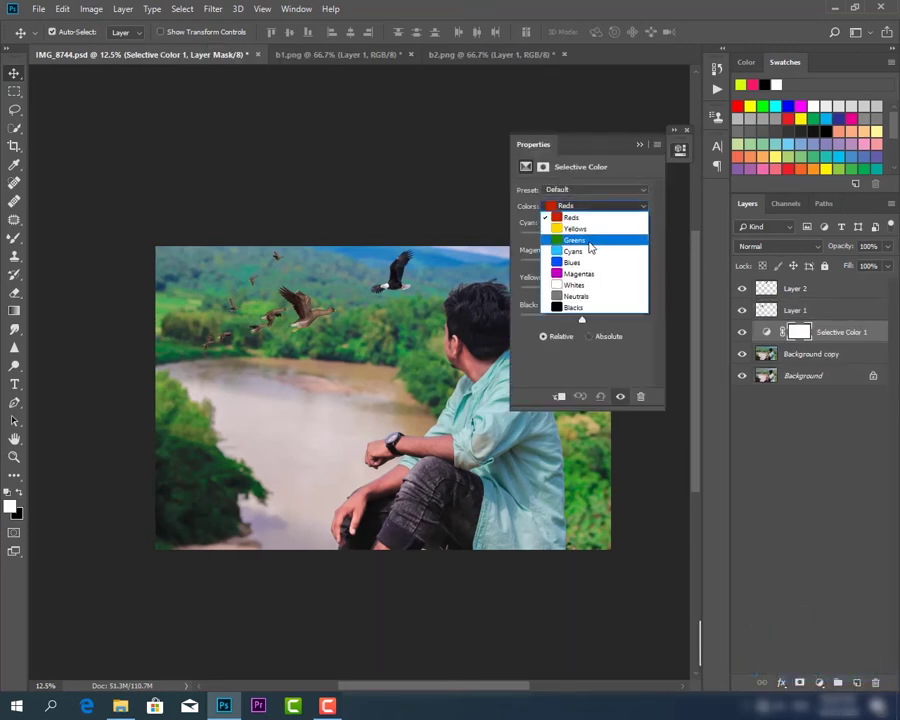
pyautogui.click(574, 240)
pyautogui.moveTo(580, 320); pyautogui.dragTo(551, 323)
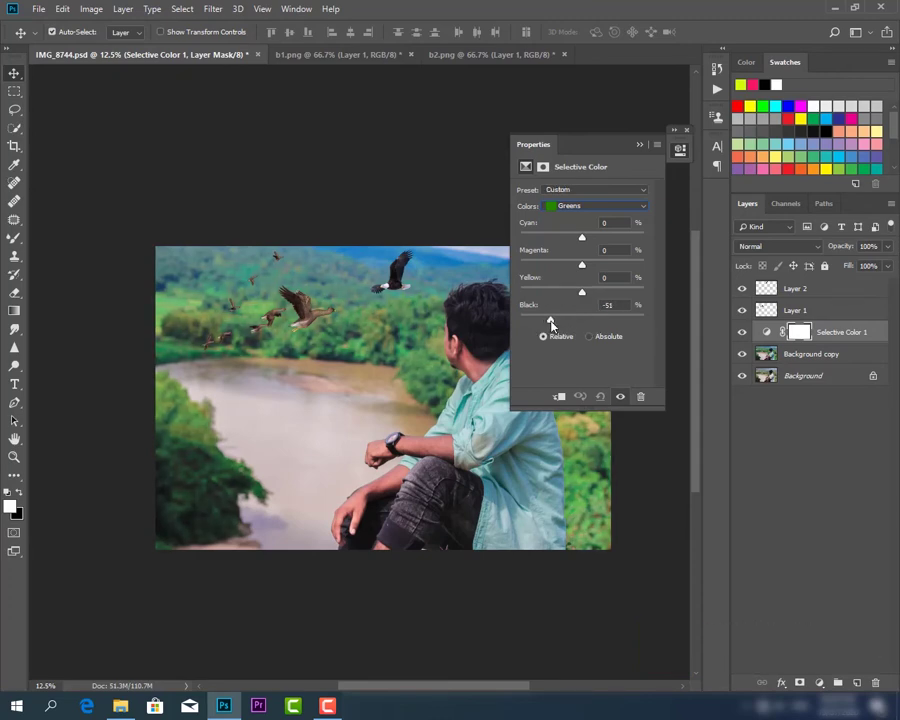
pyautogui.moveTo(586, 146); pyautogui.dragTo(691, 166)
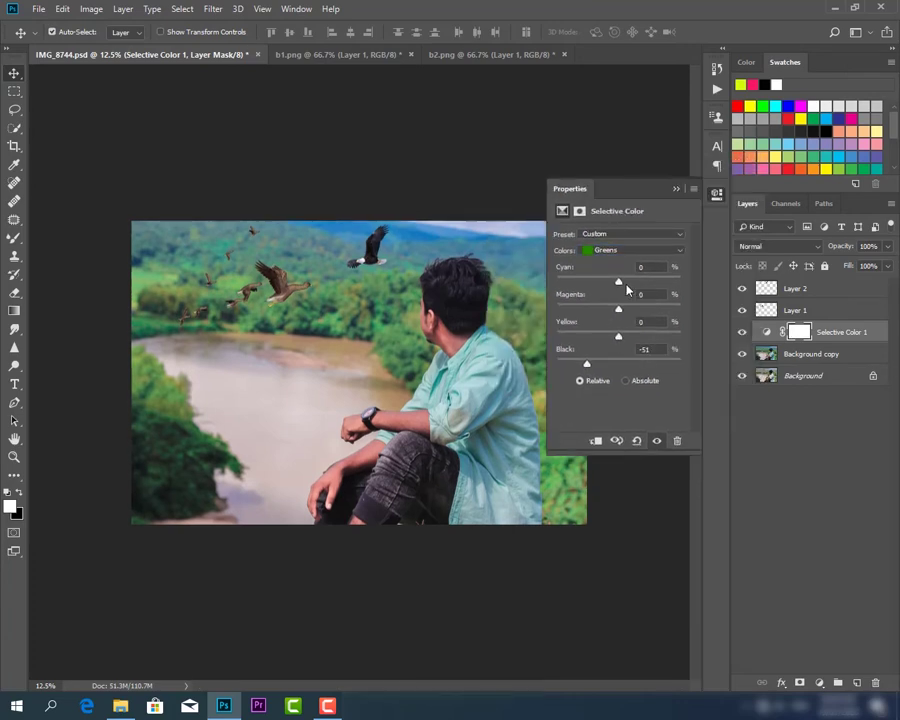
# Step: Set the Greens in the Selective Color adjustment to about +91% Magenta and -95% Yellow
pyautogui.click(626, 250)
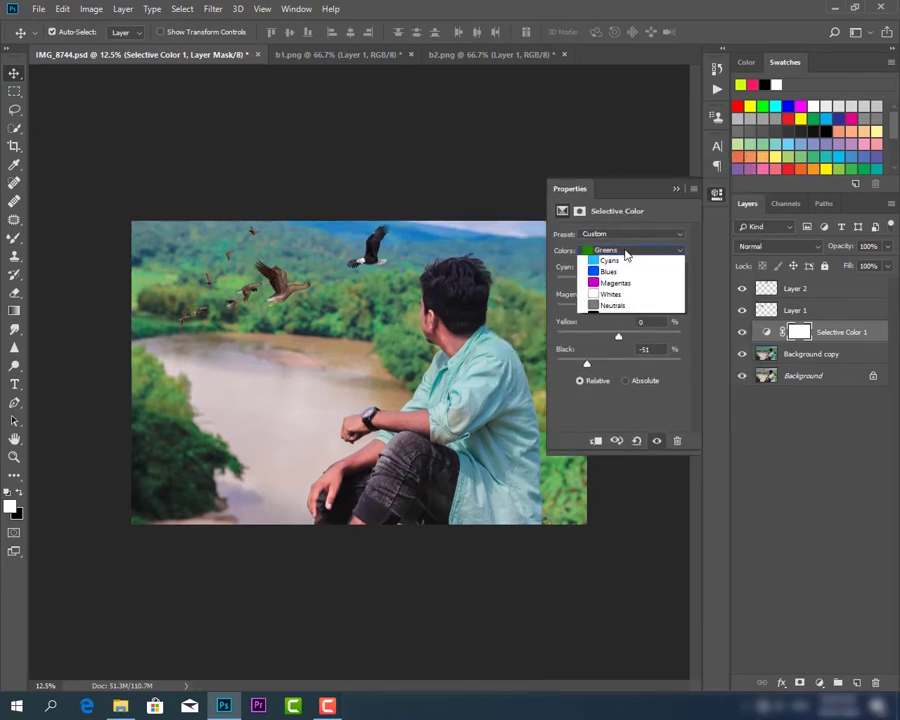
pyautogui.click(620, 260)
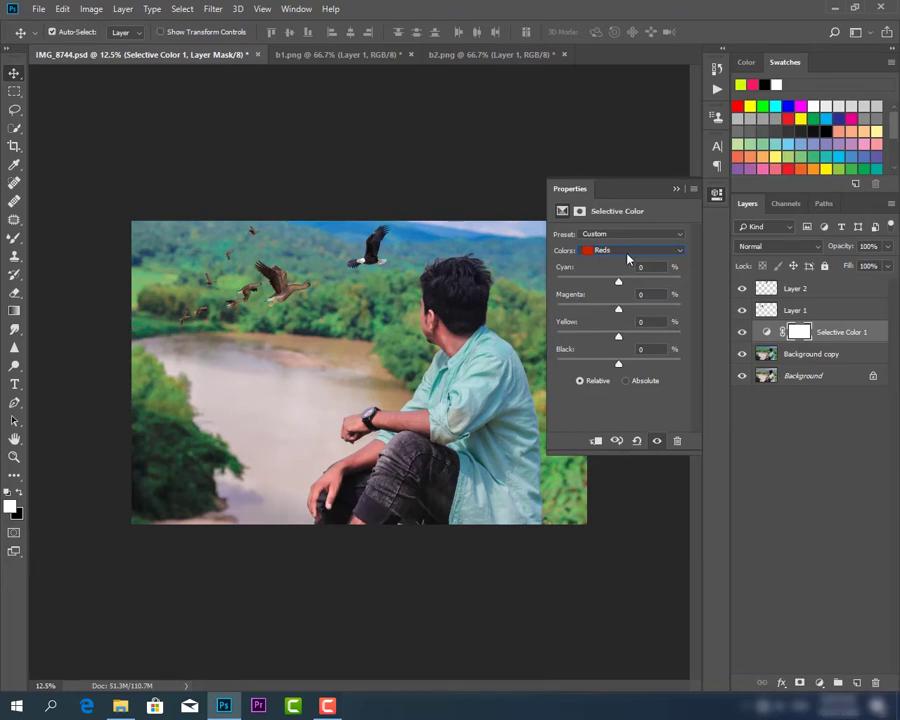
pyautogui.click(628, 258)
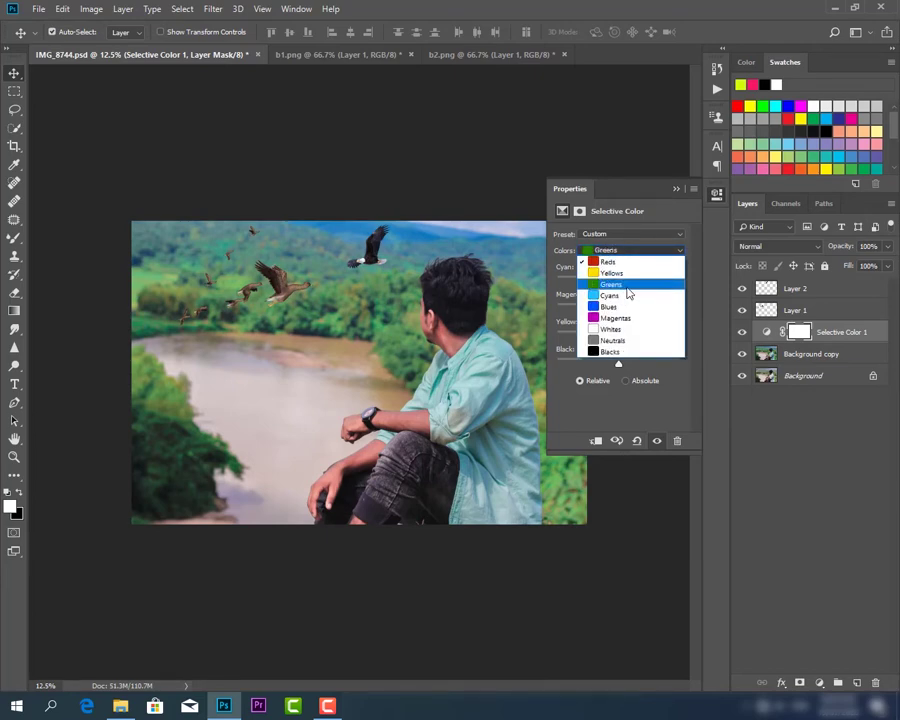
pyautogui.click(620, 284)
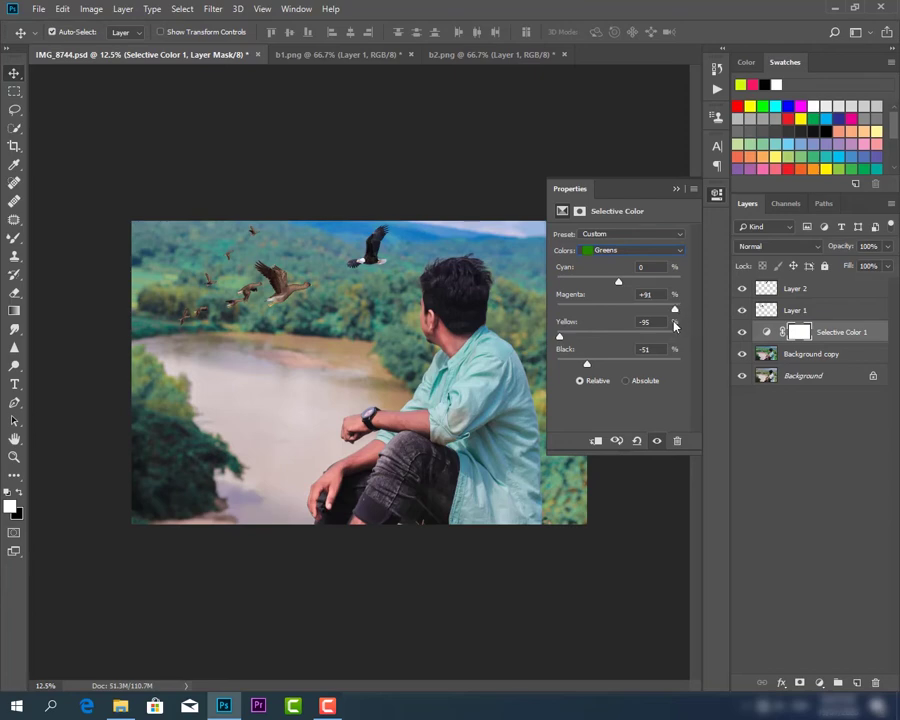
pyautogui.moveTo(681, 309); pyautogui.dragTo(669, 324)
pyautogui.click(674, 186)
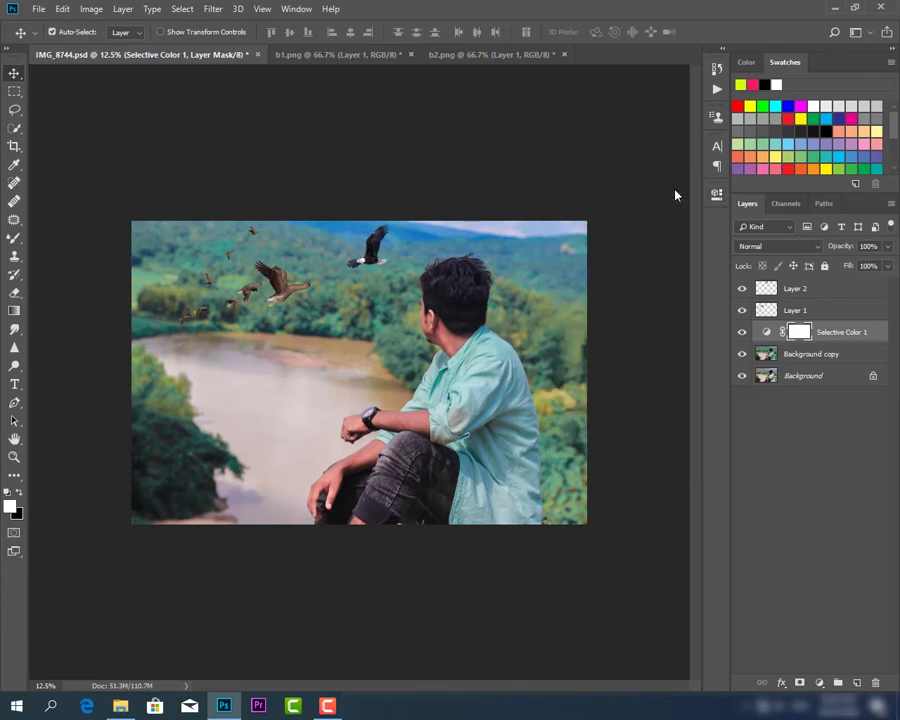
# Step: Enlarge the geese layer to about 117%, rotate it about 5° counterclockwise and reposition it near the photo's upper-left corner
pyautogui.click(283, 281)
pyautogui.rightClick(285, 283)
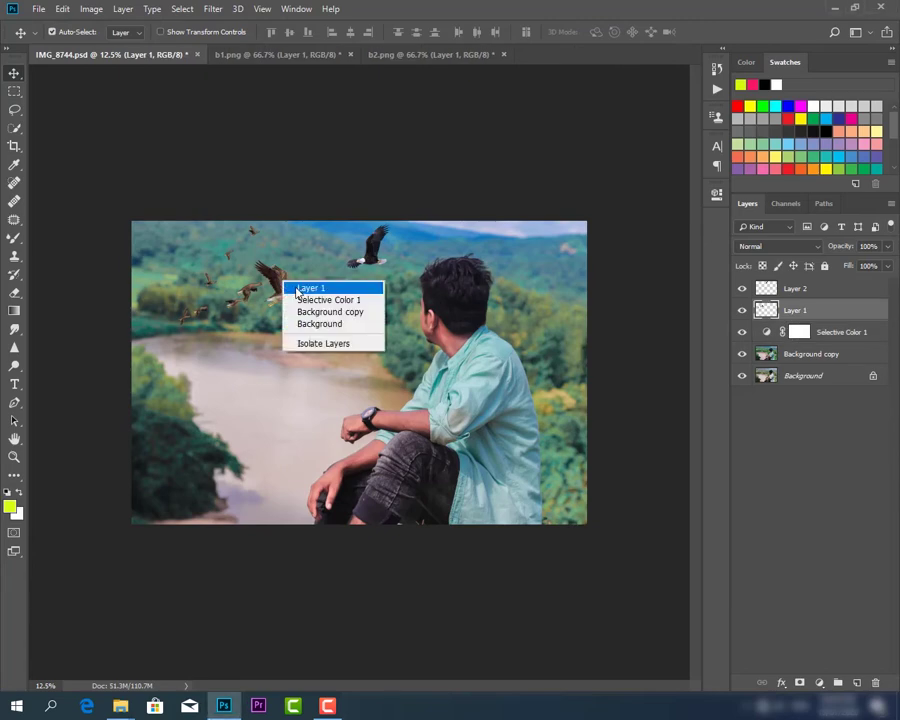
pyautogui.click(300, 288)
pyautogui.hotkey('ctrl', 't')
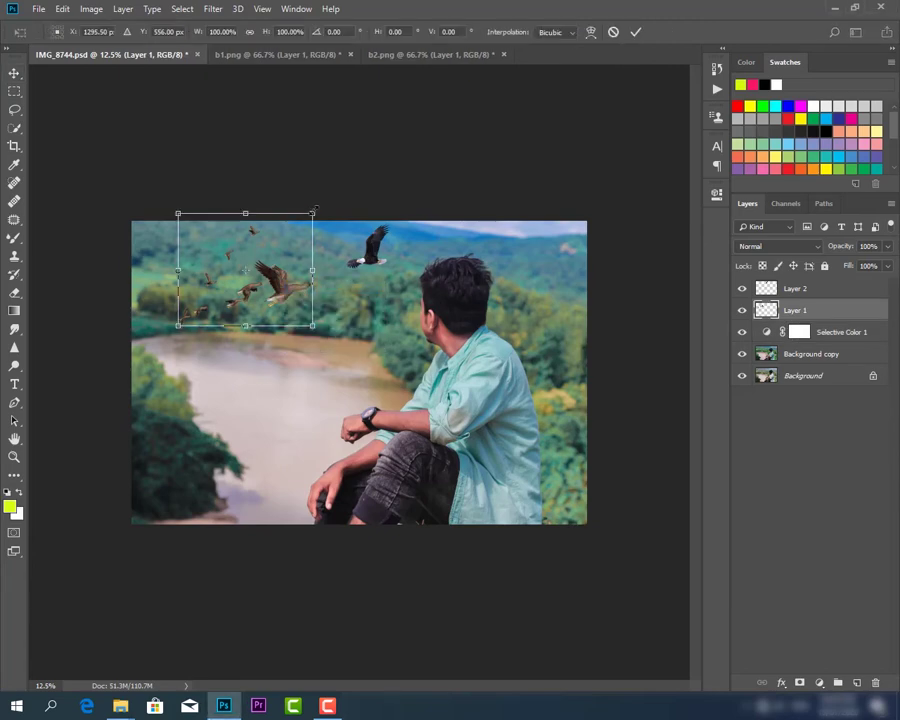
pyautogui.moveTo(313, 213); pyautogui.dragTo(326, 204)
pyautogui.moveTo(293, 304); pyautogui.dragTo(336, 262)
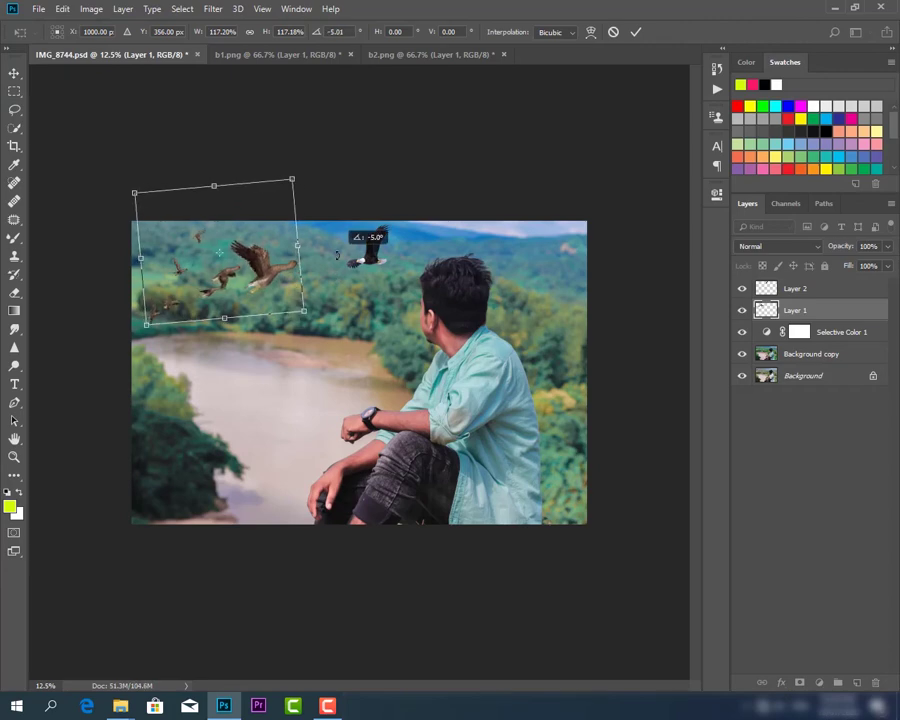
pyautogui.moveTo(257, 270); pyautogui.dragTo(267, 285)
pyautogui.moveTo(301, 192); pyautogui.dragTo(304, 189)
pyautogui.moveTo(280, 289); pyautogui.dragTo(264, 272)
pyautogui.press('Return')
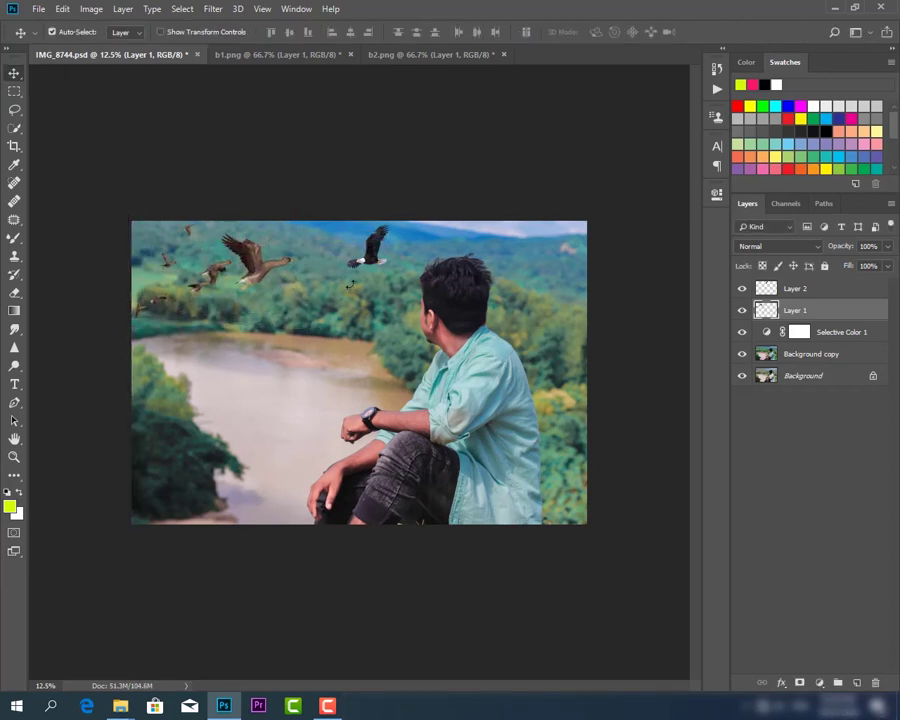
pyautogui.hotkey('ctrl', '+')
pyautogui.moveTo(204, 271); pyautogui.dragTo(217, 278)
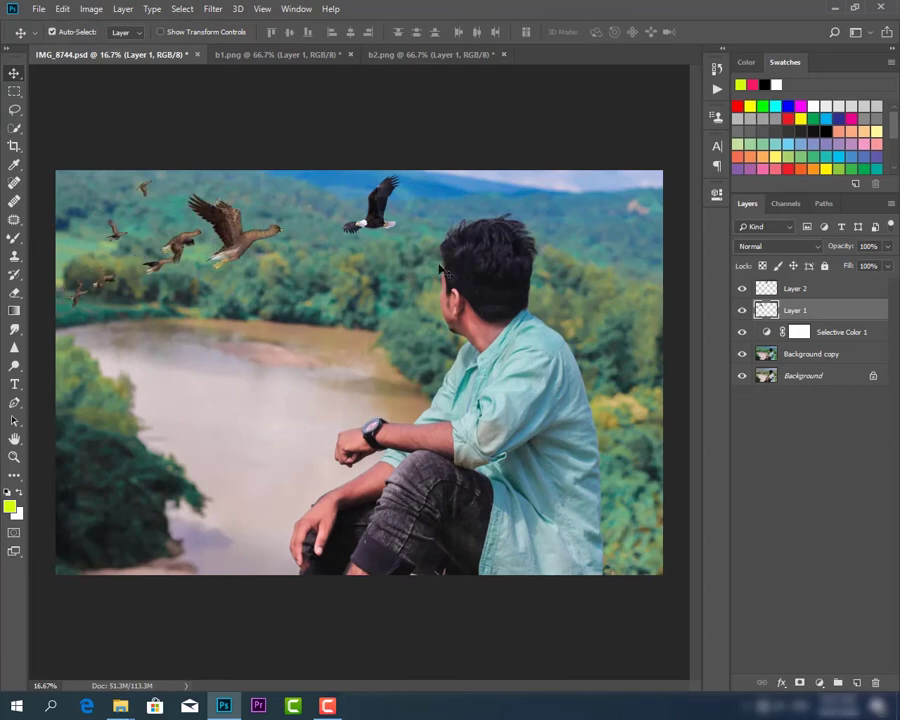
# Step: Apply a custom Lens Correction to the Background copy layer with a darkening vignette amount of about -53
pyautogui.scroll(-2, 528, 337)
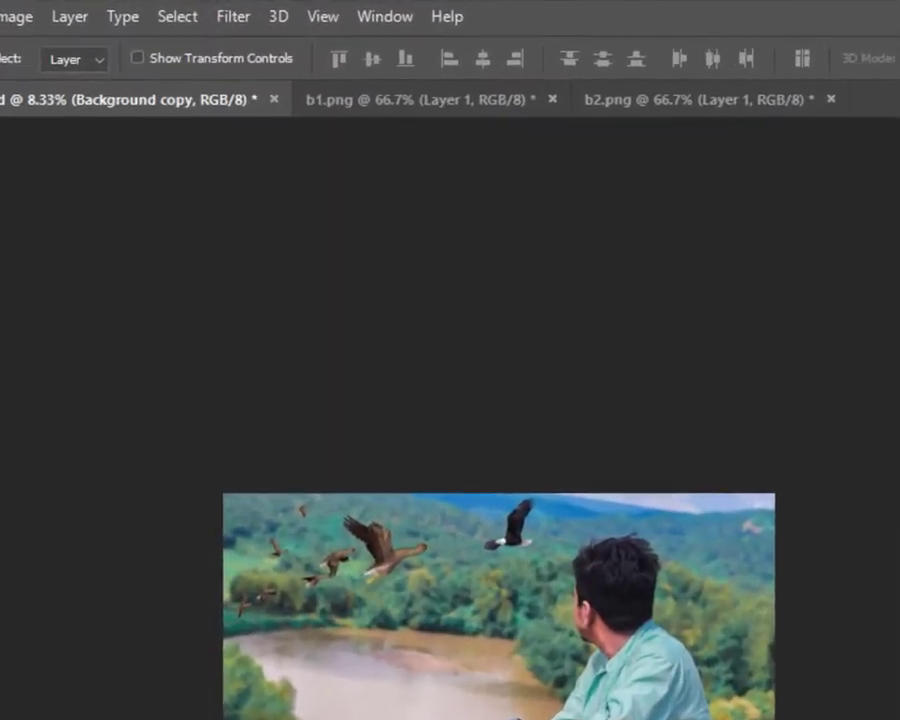
pyautogui.click(235, 16)
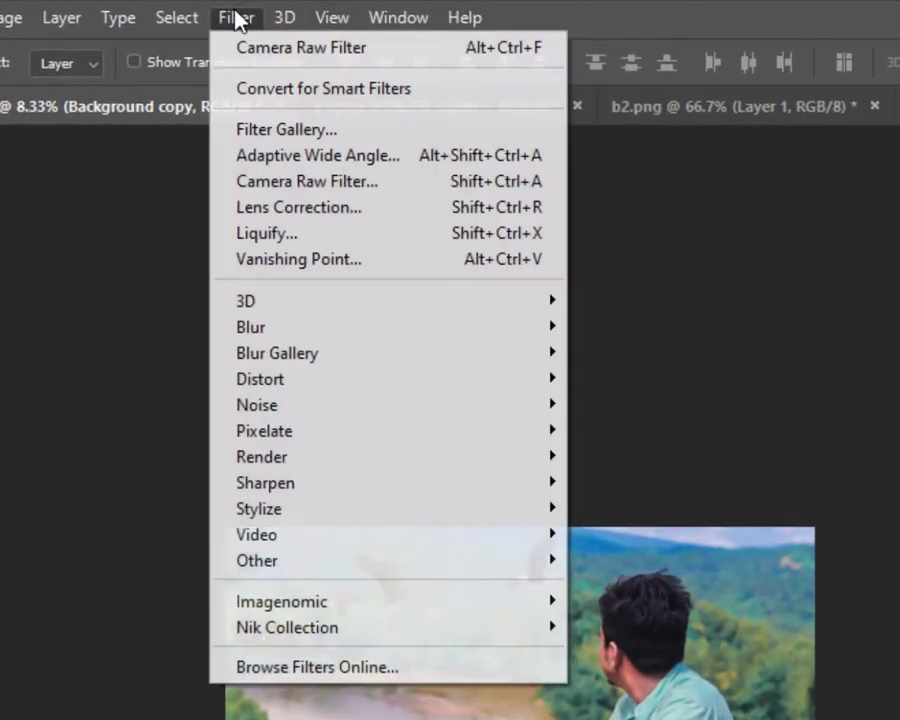
pyautogui.click(308, 208)
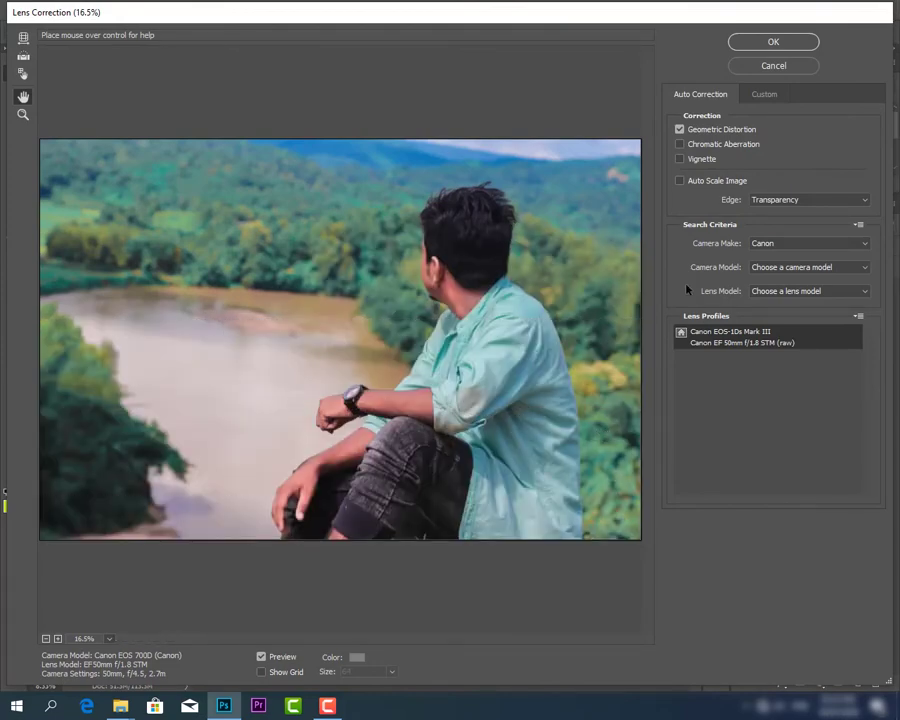
pyautogui.click(763, 94)
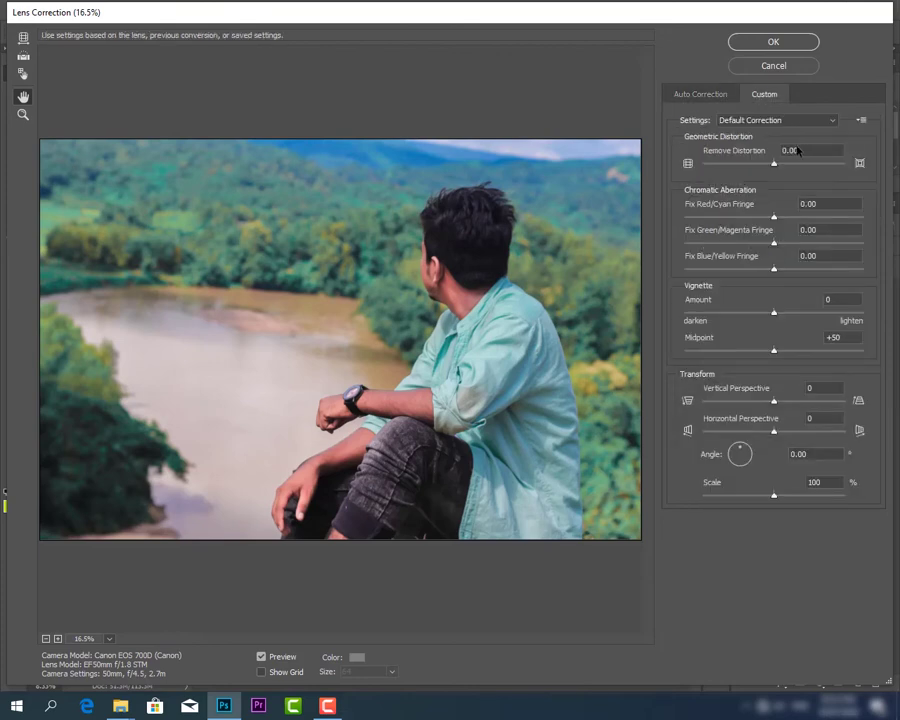
pyautogui.moveTo(774, 312); pyautogui.dragTo(731, 325)
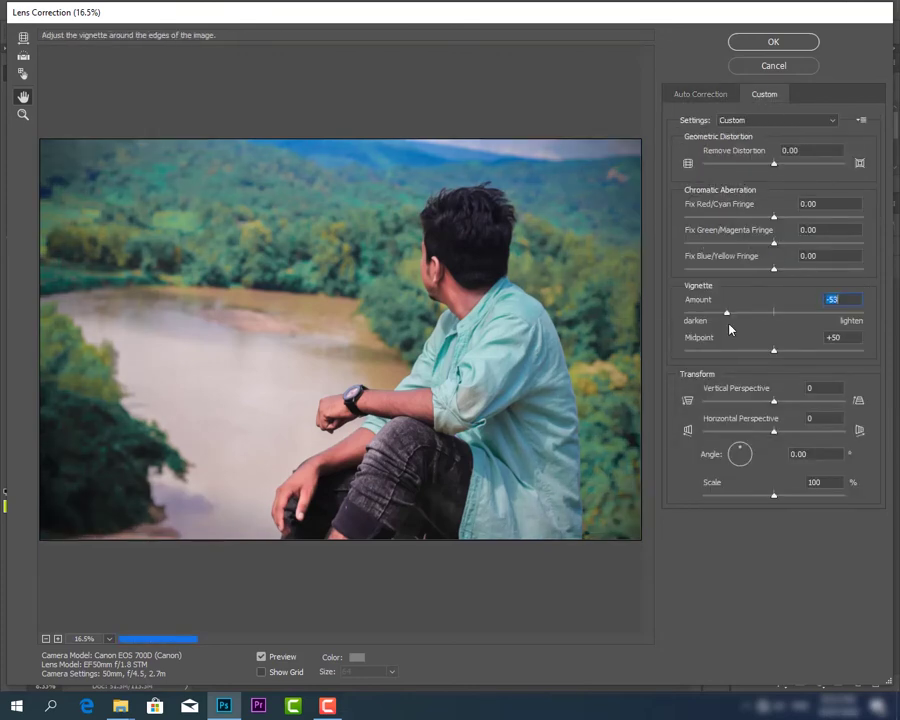
pyautogui.click(783, 46)
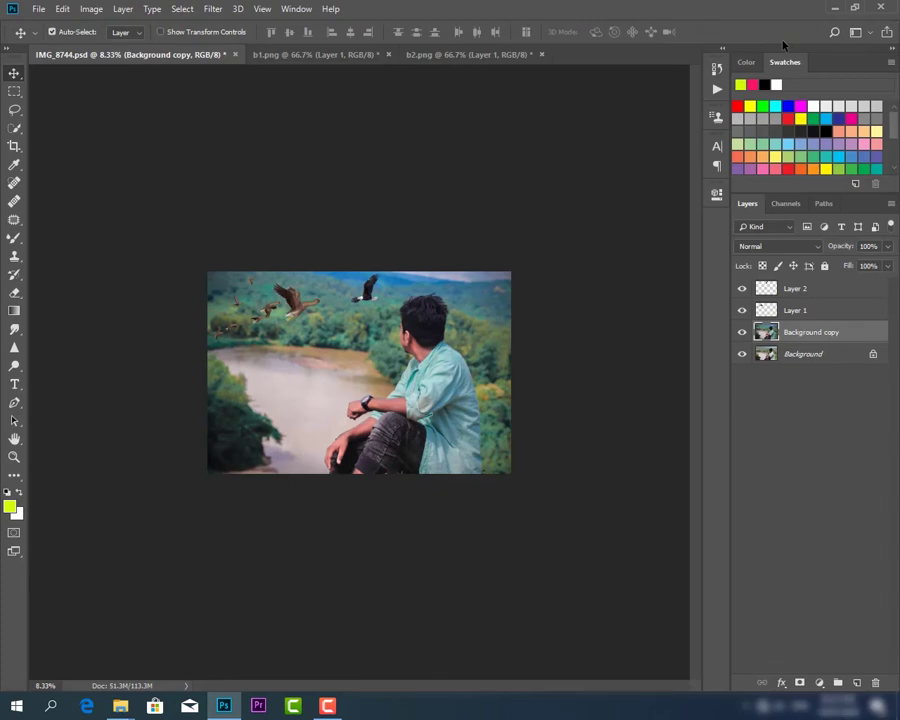
# Step: Slightly lower the opacity of the eagle on Layer 2 and stamp all visible layers into a new layer
pyautogui.click(825, 288)
pyautogui.click(887, 246)
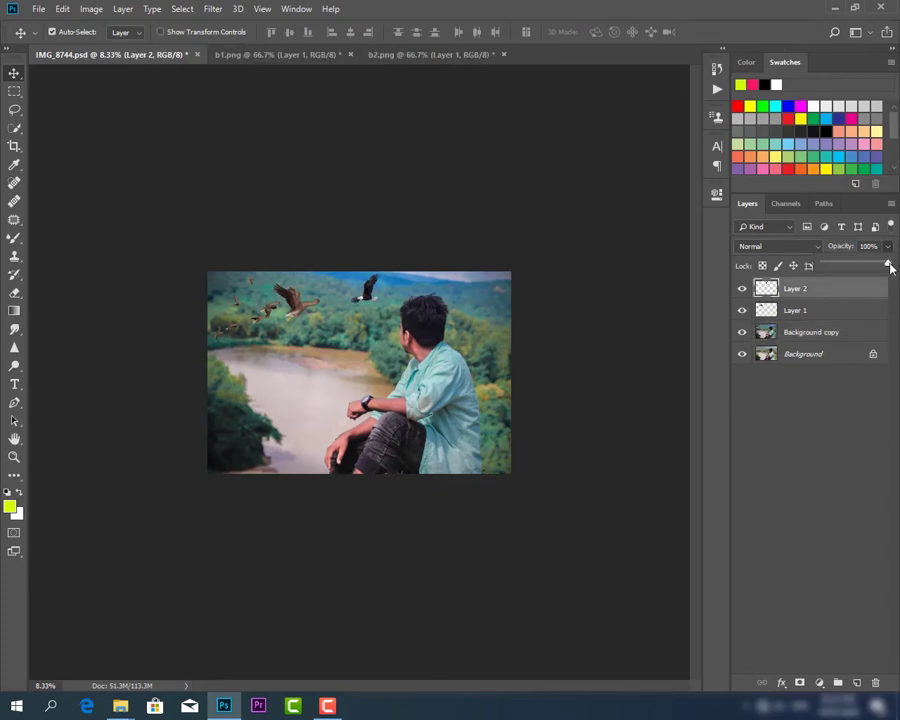
pyautogui.moveTo(886, 264); pyautogui.dragTo(880, 268)
pyautogui.click(813, 471)
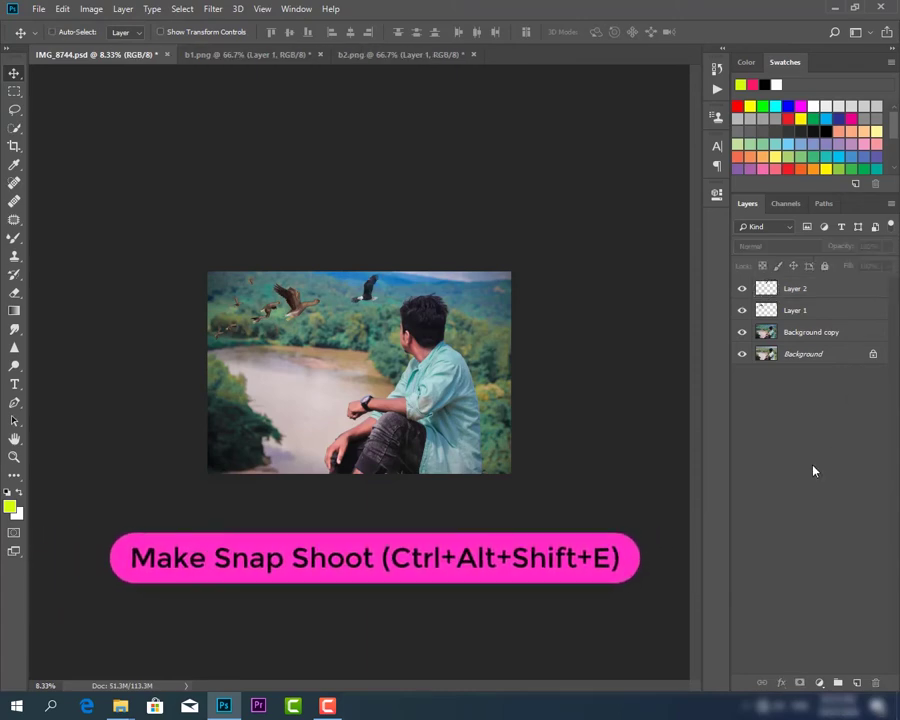
pyautogui.hotkey('ctrl', 'alt', 'shift', 'e')
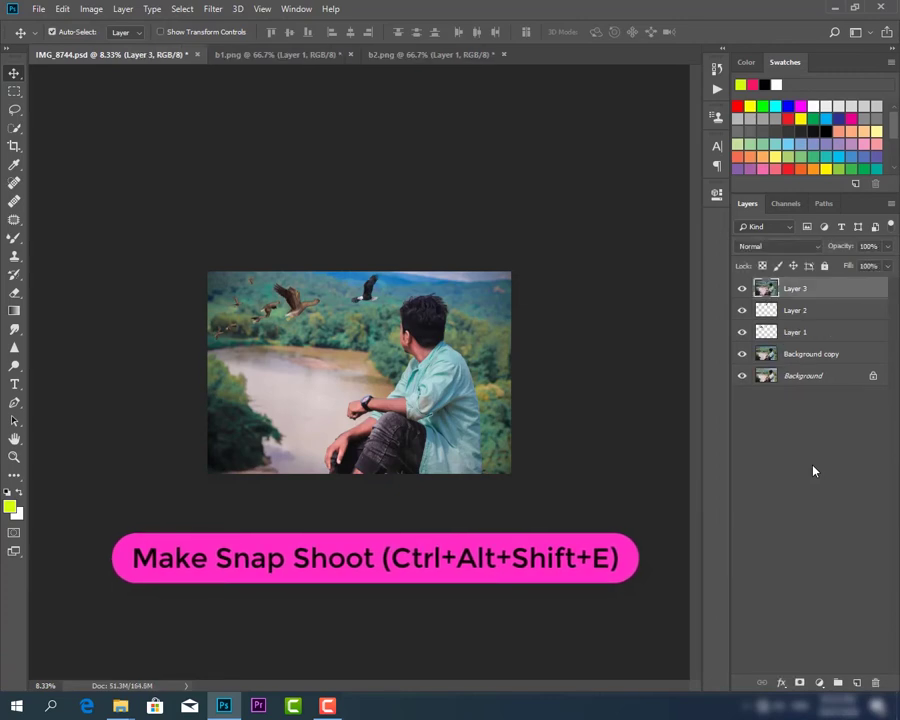
# Step: Apply the Camera Raw Filter to Layer 3 with Highlights +4, Shadows +21, Dehaze +7 and Reds luminance +20
pyautogui.hotkey('ctrl', '+')
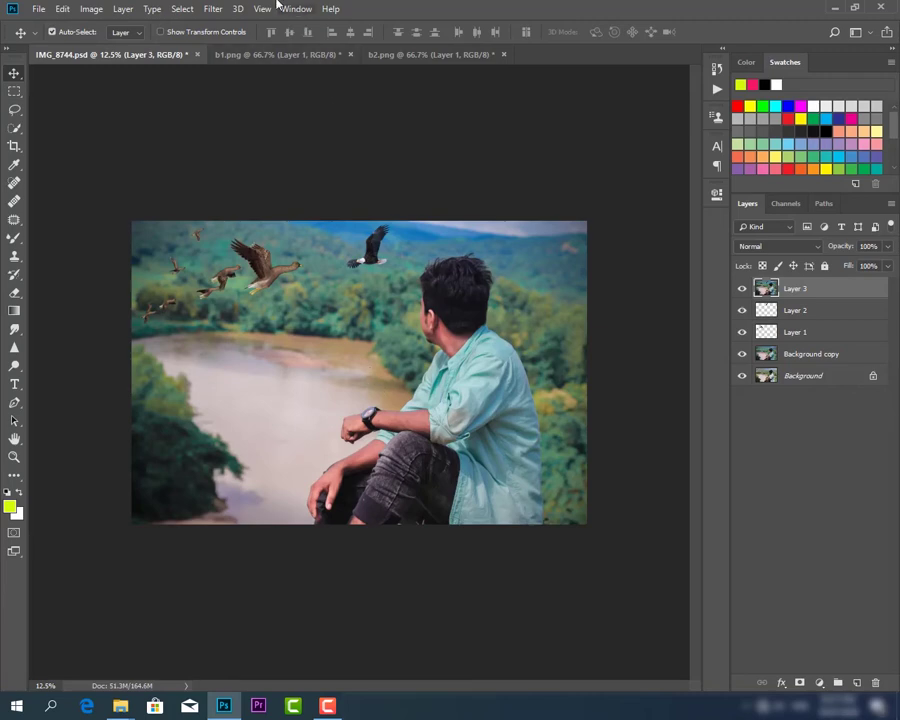
pyautogui.click(215, 12)
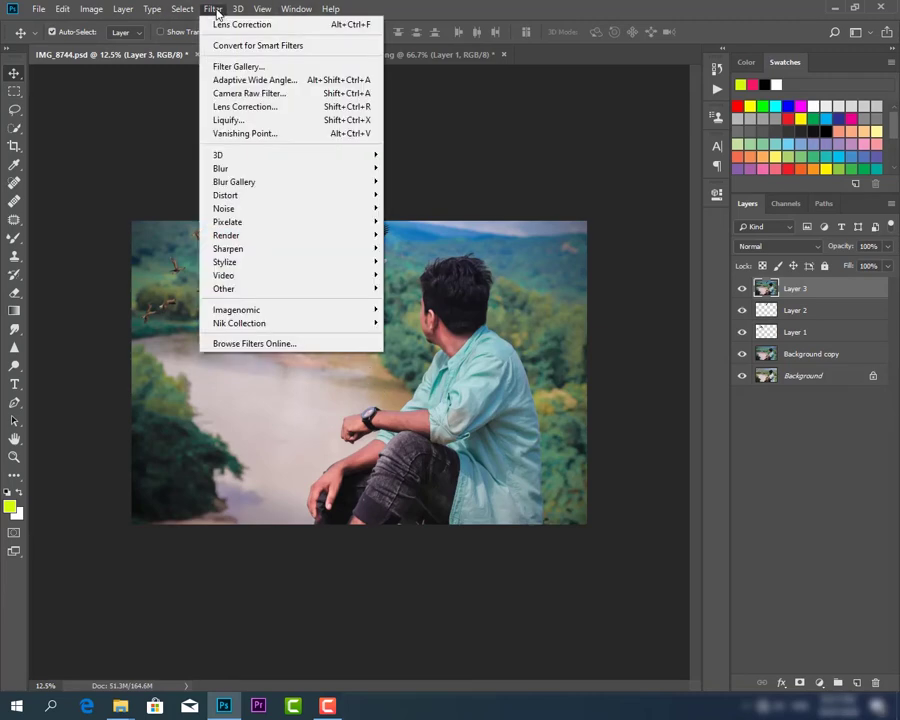
pyautogui.click(262, 91)
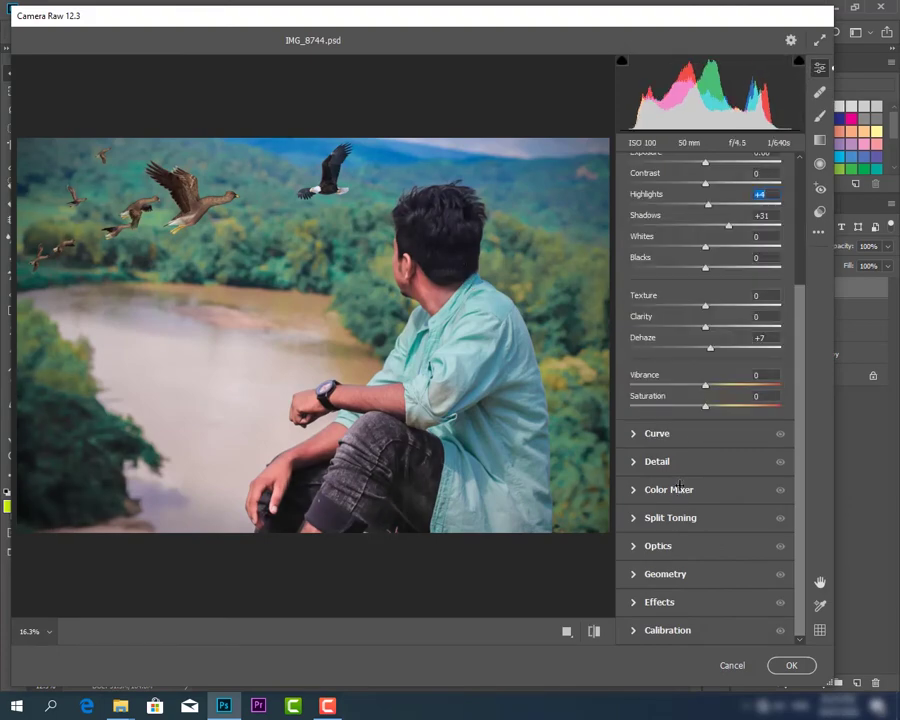
pyautogui.click(680, 488)
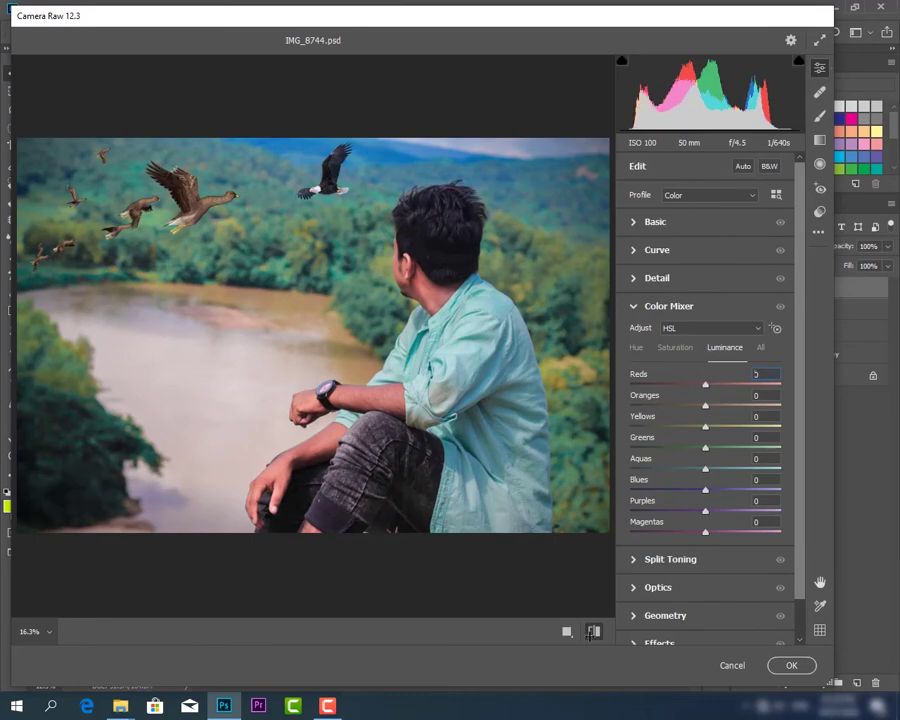
pyautogui.moveTo(705, 385); pyautogui.dragTo(720, 385)
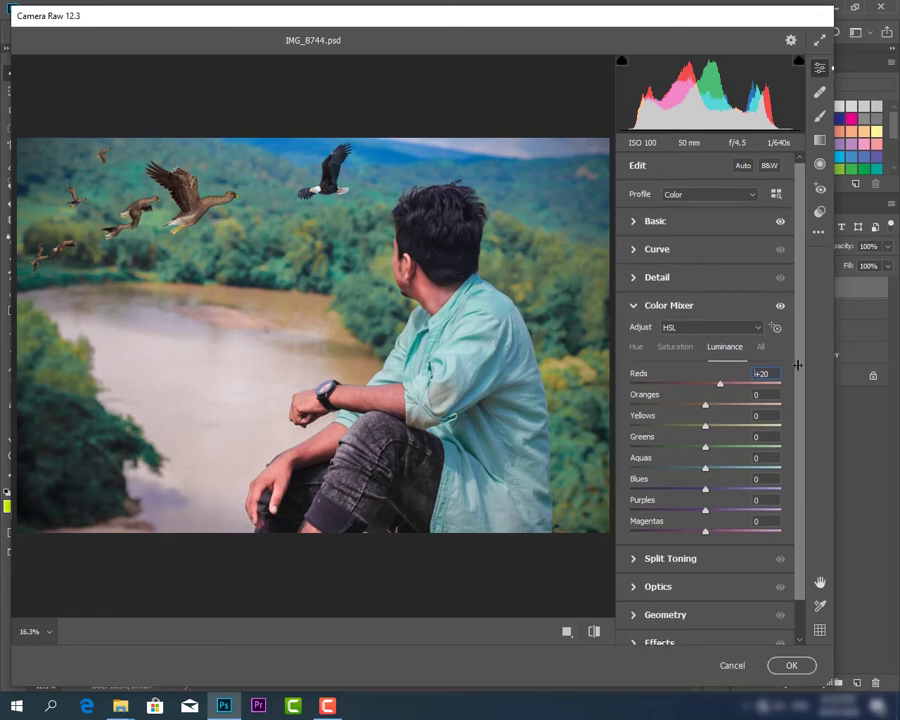
pyautogui.scroll(-1, 795, 364)
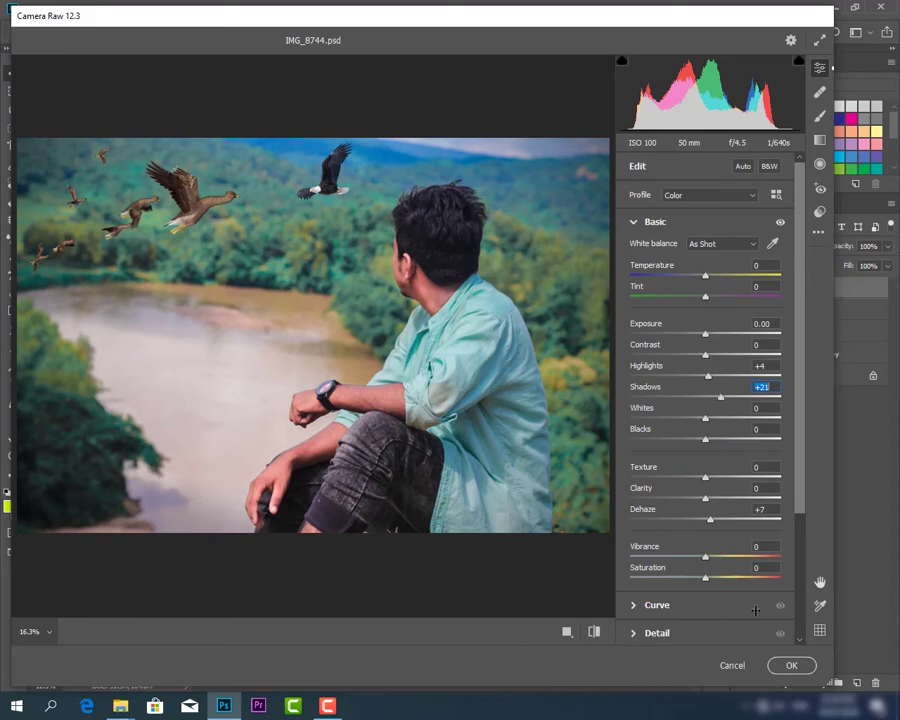
pyautogui.click(791, 665)
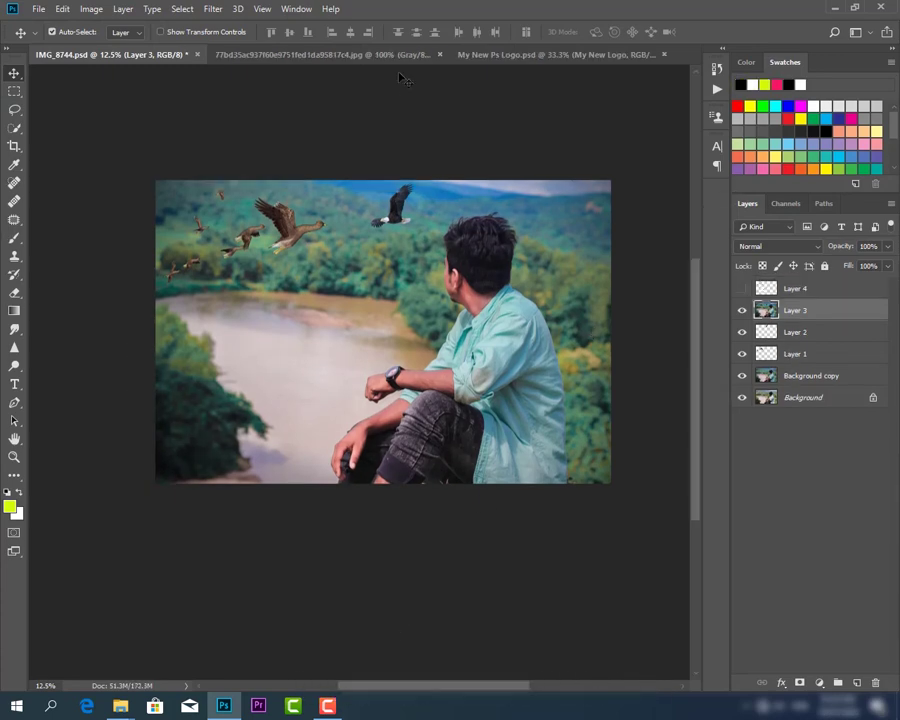
# Step: Copy the photograph quote image onto the river in IMG_8744.psd, tilt it slightly counterclockwise and set its blending mode to Darken
pyautogui.click(359, 56)
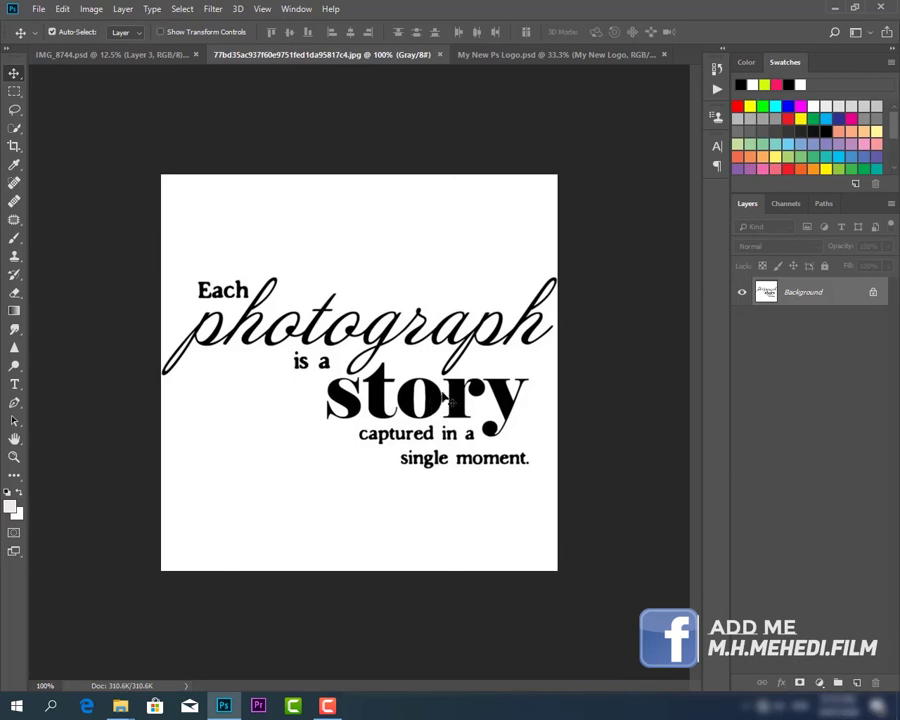
pyautogui.moveTo(353, 292); pyautogui.dragTo(328, 365)
pyautogui.hotkey('ctrl', 't')
pyautogui.press('Return')
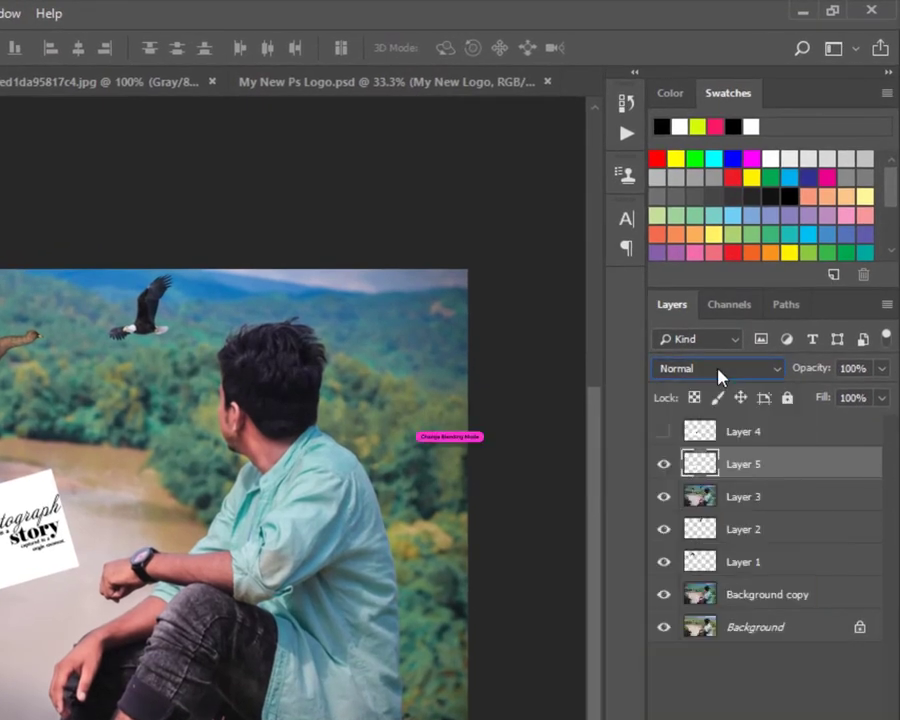
pyautogui.click(719, 372)
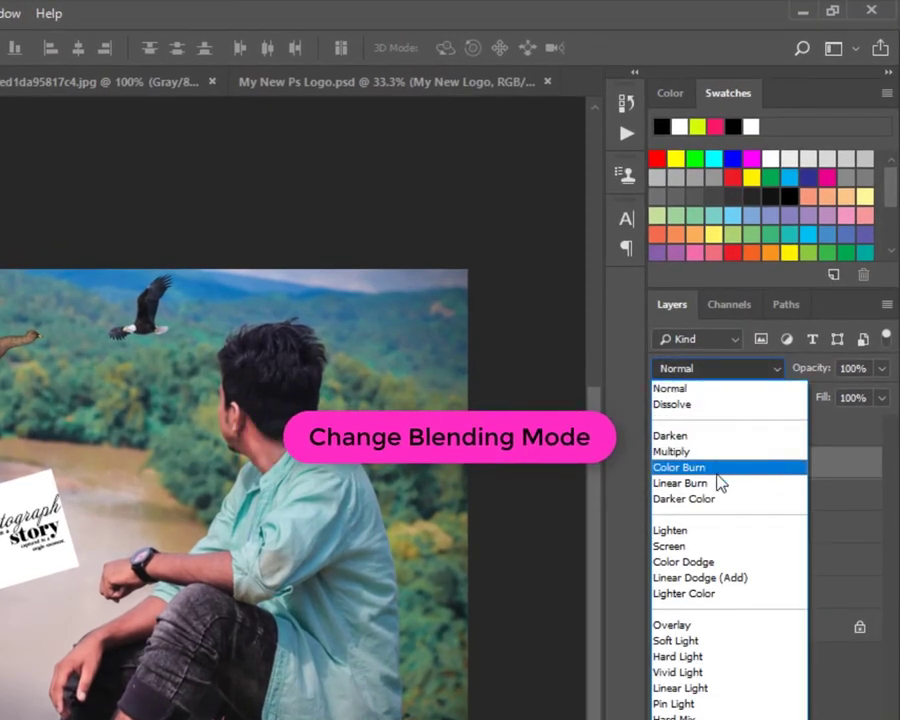
pyautogui.click(716, 438)
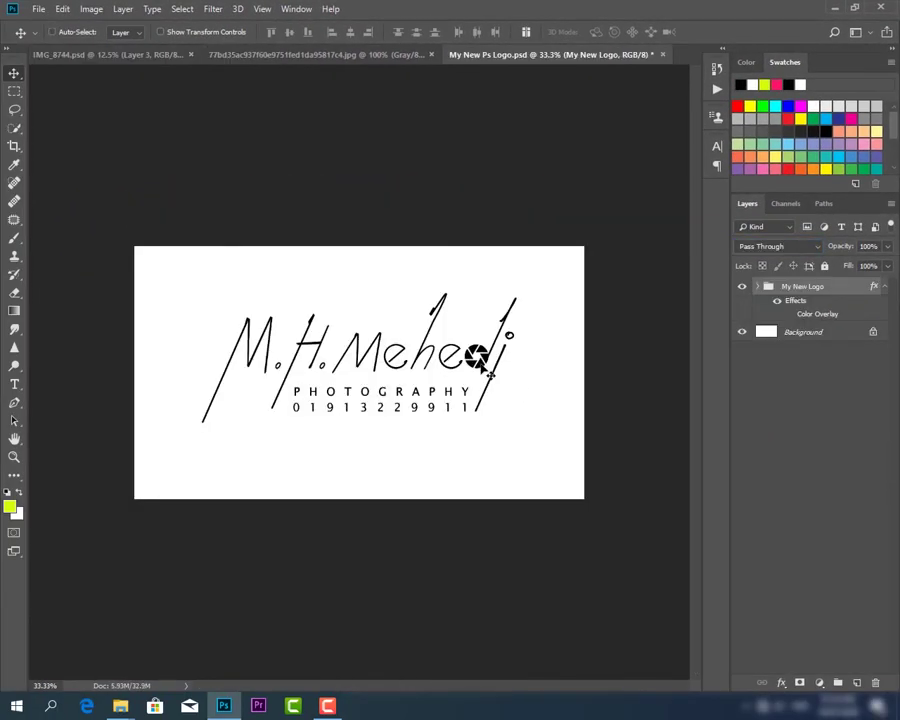
# Step: Copy the My New Logo group into IMG_8744.psd, scale it to about 49% and place it at the photo's lower edge, left of the man's hand
pyautogui.moveTo(481, 361); pyautogui.dragTo(290, 422)
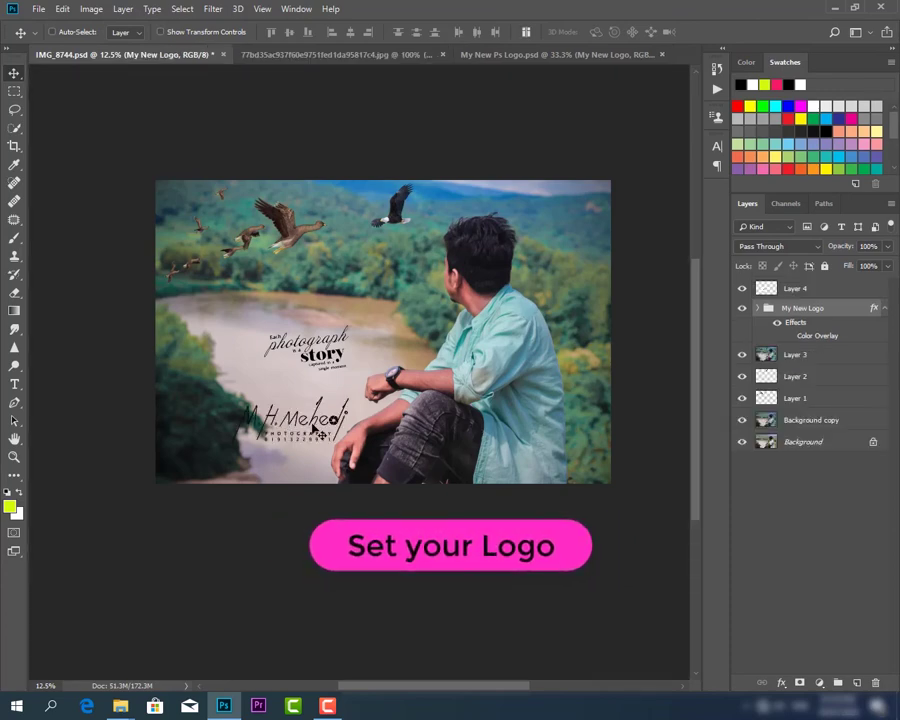
pyautogui.hotkey('ctrl', 't')
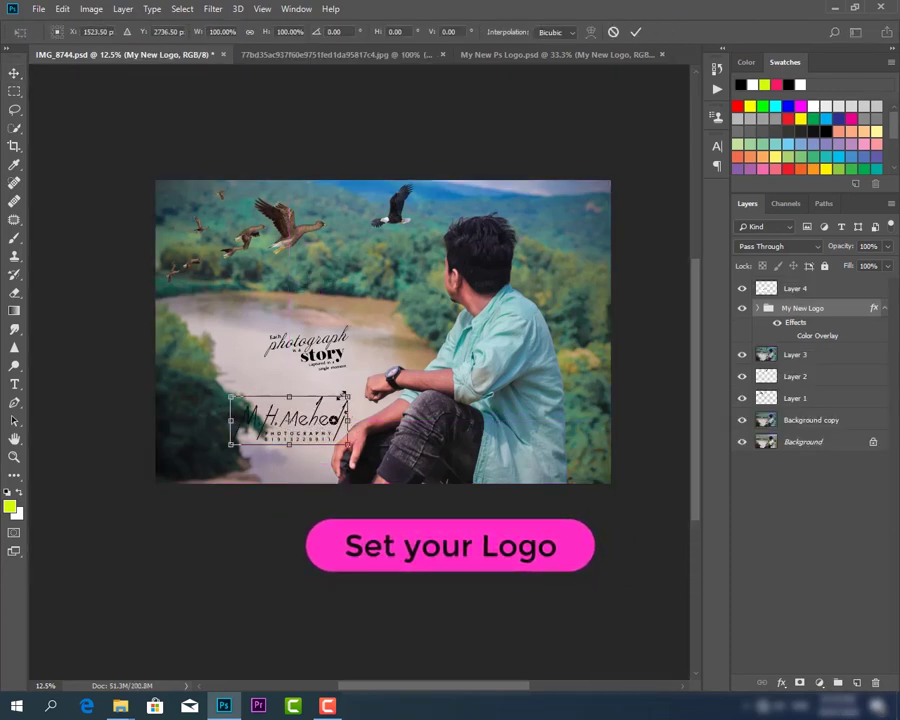
pyautogui.moveTo(347, 398); pyautogui.dragTo(311, 470)
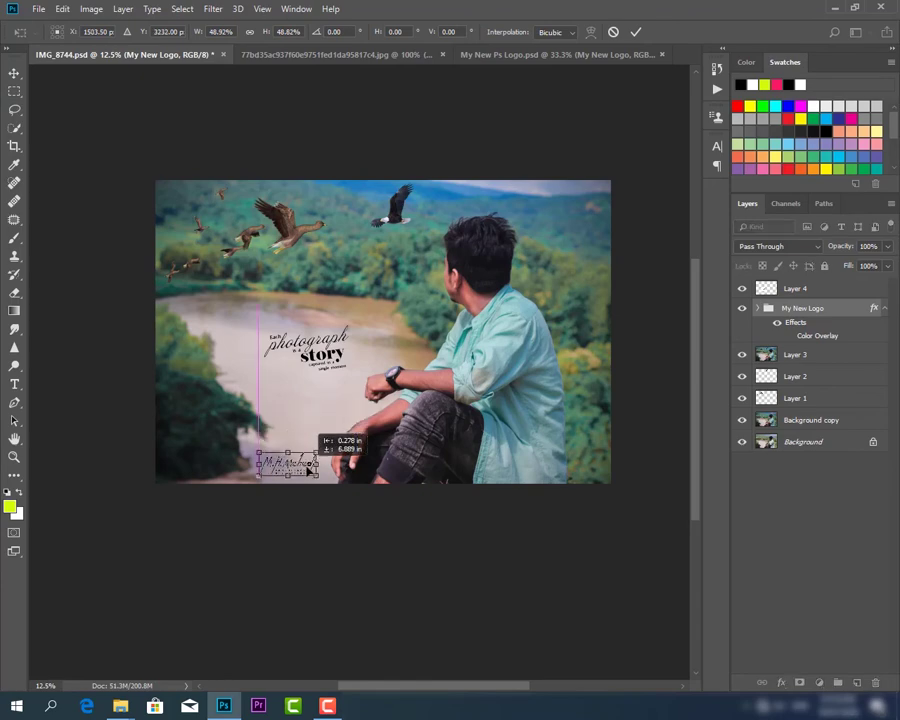
pyautogui.press('Return')
# Step: Open the Camera Raw Filter on IMG_8744-edited.jpg and set Noise Reduction to 60 and Color Noise Reduction to 62
pyautogui.hotkey('ctrl', '+')
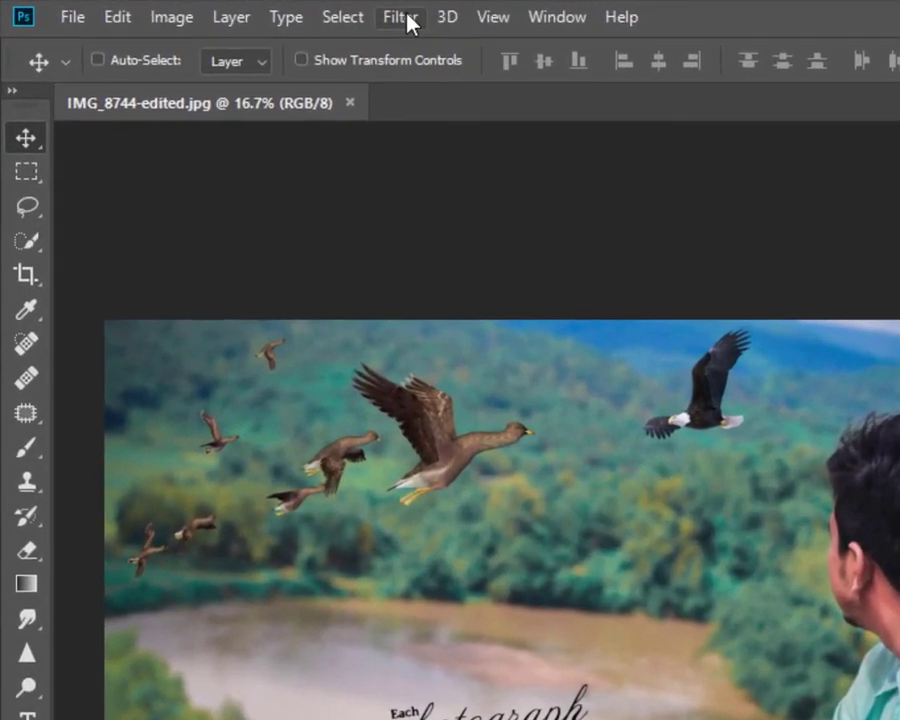
pyautogui.click(388, 17)
pyautogui.click(460, 178)
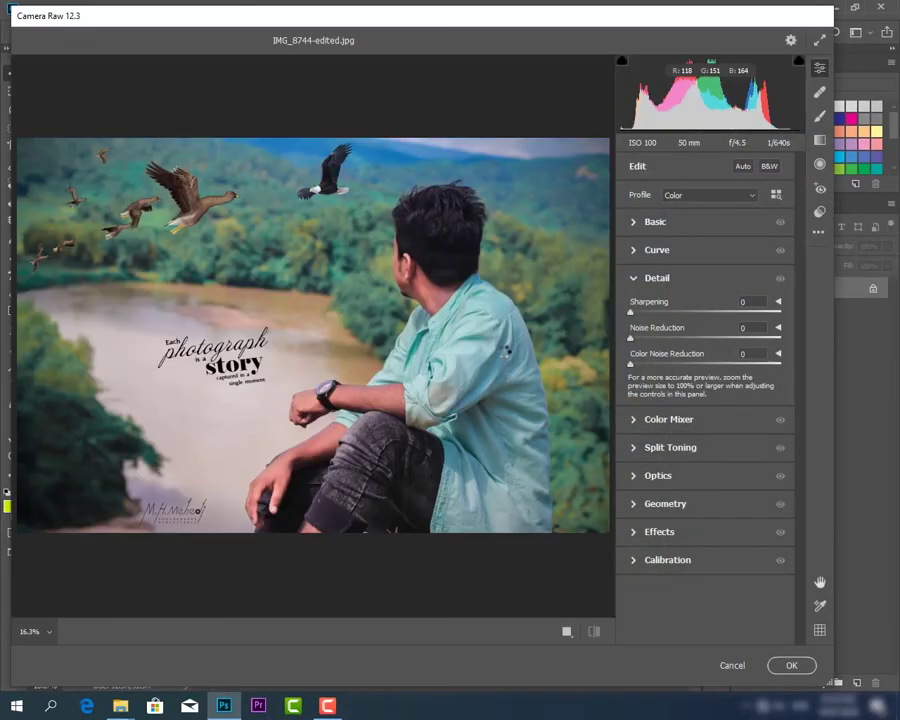
pyautogui.moveTo(630, 340); pyautogui.dragTo(722, 346)
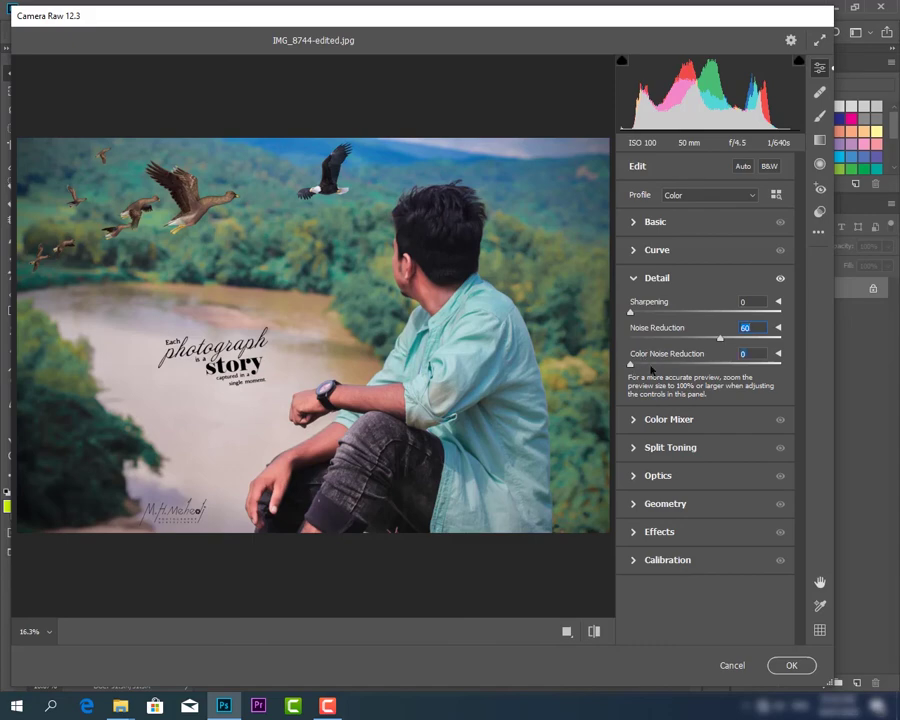
pyautogui.moveTo(631, 365); pyautogui.dragTo(723, 372)
# Step: Set Sharpening to 72 while inspecting the man's face and neck at 100%, and compare the whole photo before and after
pyautogui.click(430, 288)
pyautogui.moveTo(293, 276); pyautogui.dragTo(376, 330)
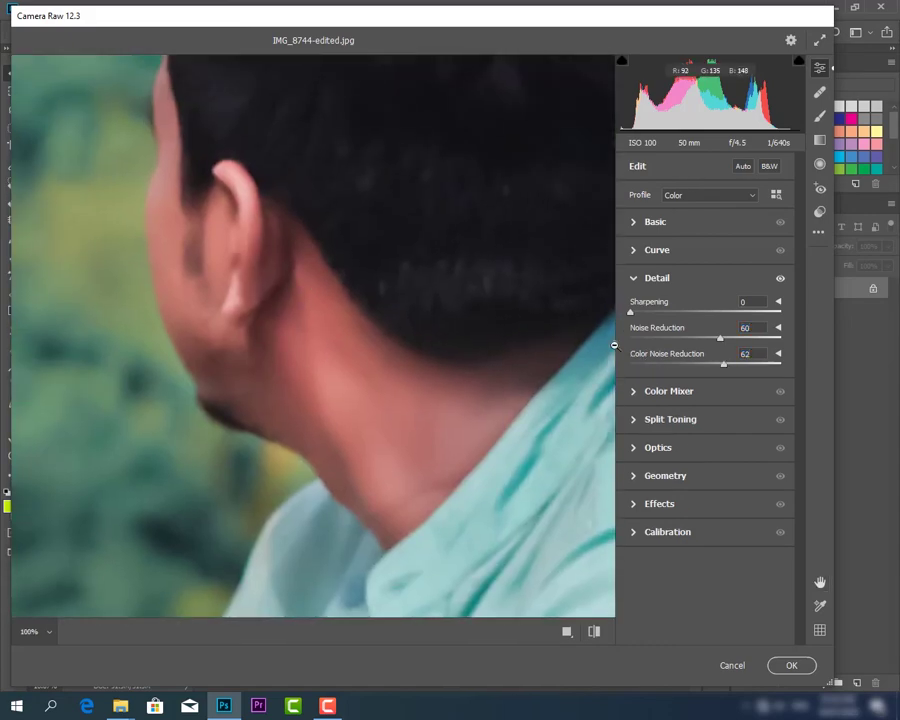
pyautogui.moveTo(631, 312); pyautogui.dragTo(702, 313)
pyautogui.press('alt')
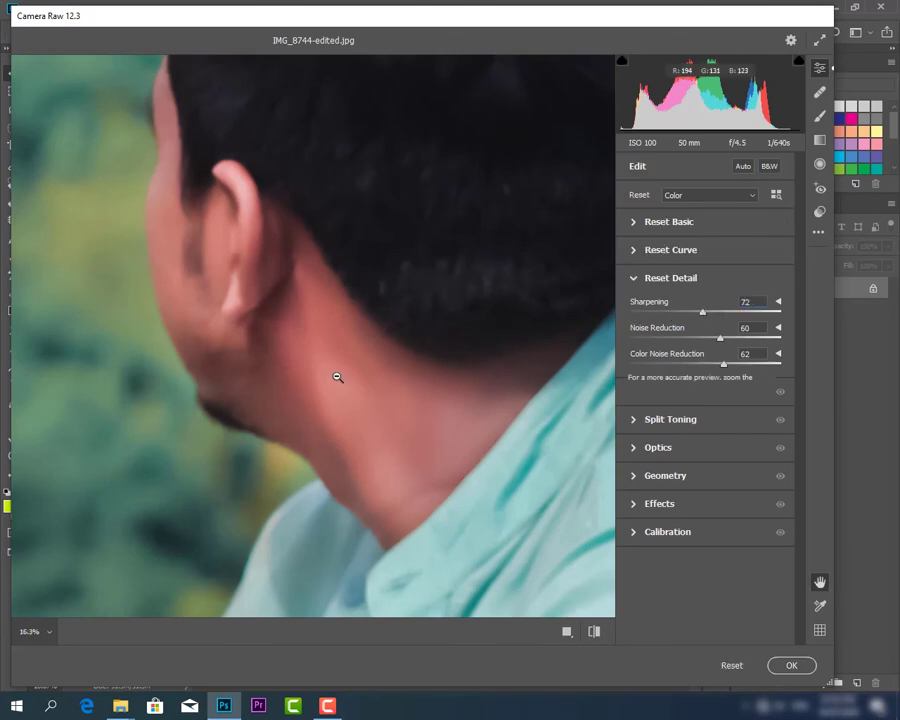
pyautogui.keyDown('alt'); pyautogui.click(337, 377); pyautogui.keyUp('alt')
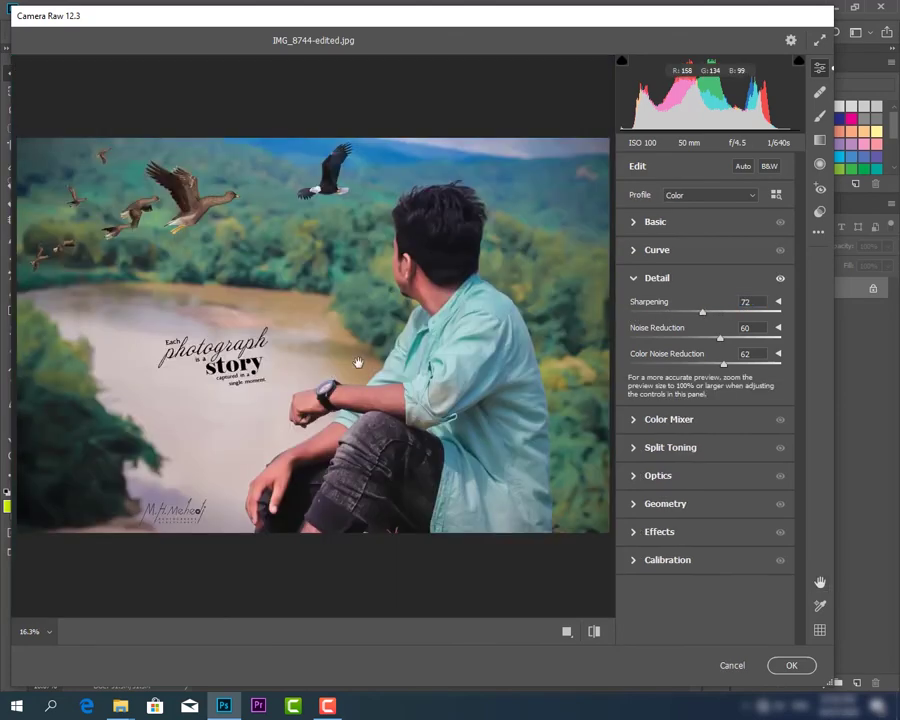
pyautogui.click(594, 631)
pyautogui.click(594, 631)
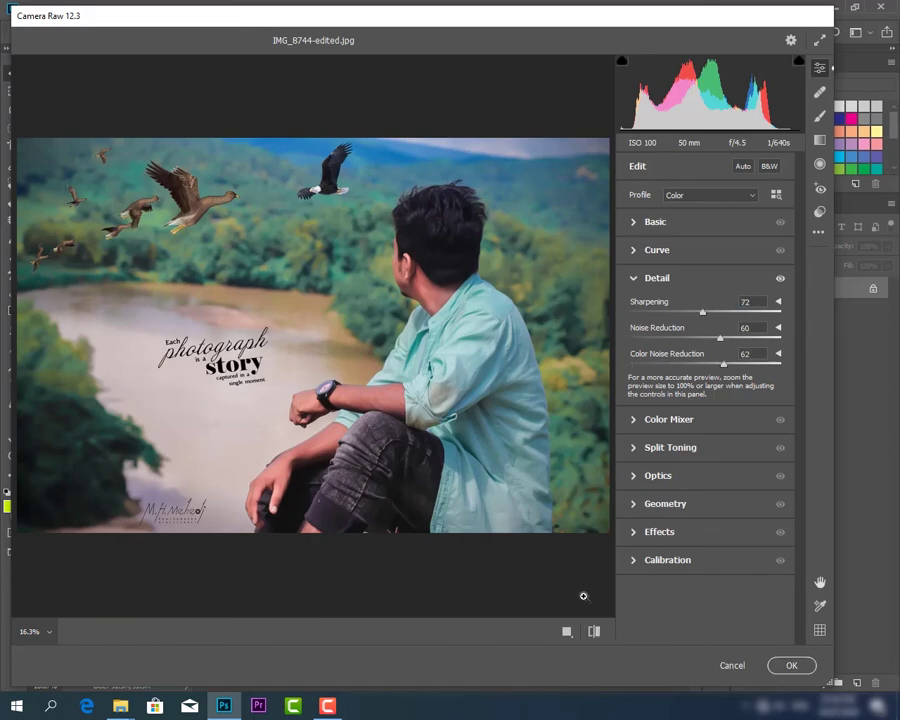
# Step: Apply the Camera Raw noise reduction and sharpening settings to IMG_8744-edited.jpg
pyautogui.click(779, 665)
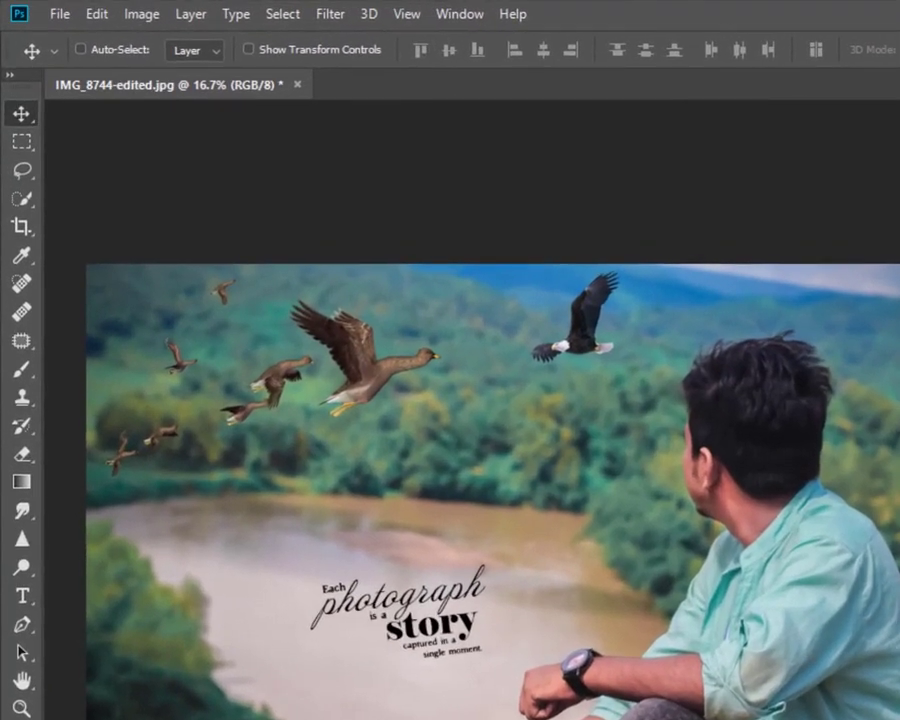
# Step: Save the photo as the JPEG IMG_8744-edited in the Hindi folder, replacing the existing file, and close the document
pyautogui.click(67, 15)
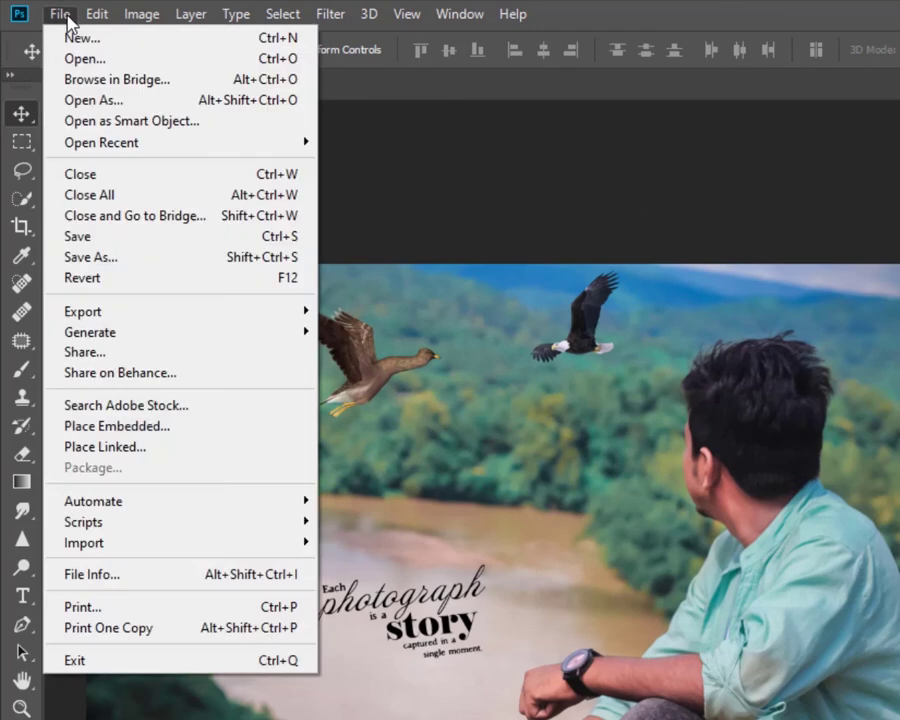
pyautogui.click(131, 254)
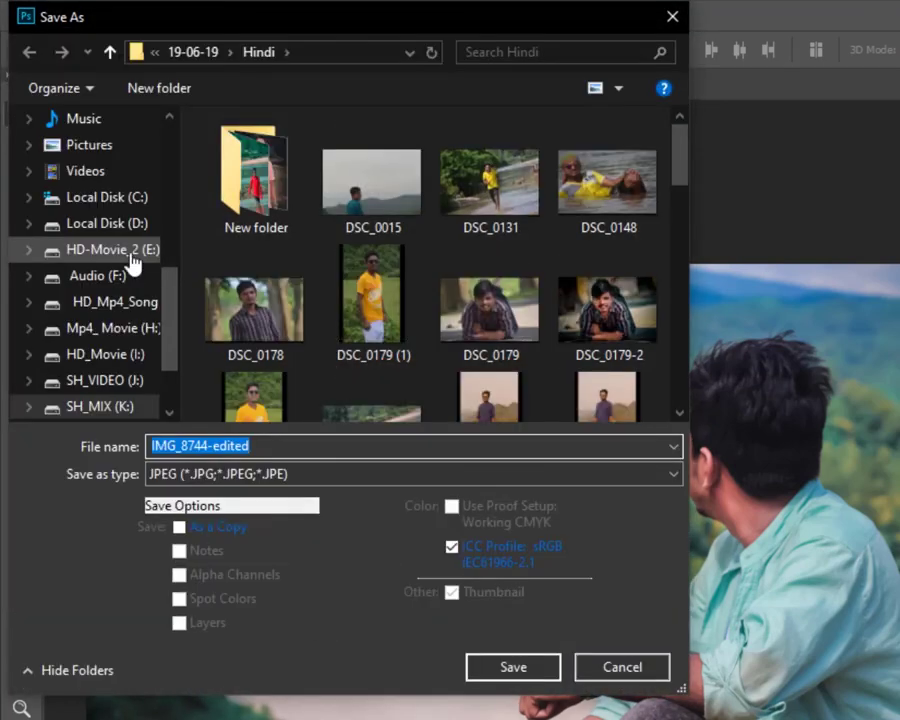
pyautogui.click(538, 667)
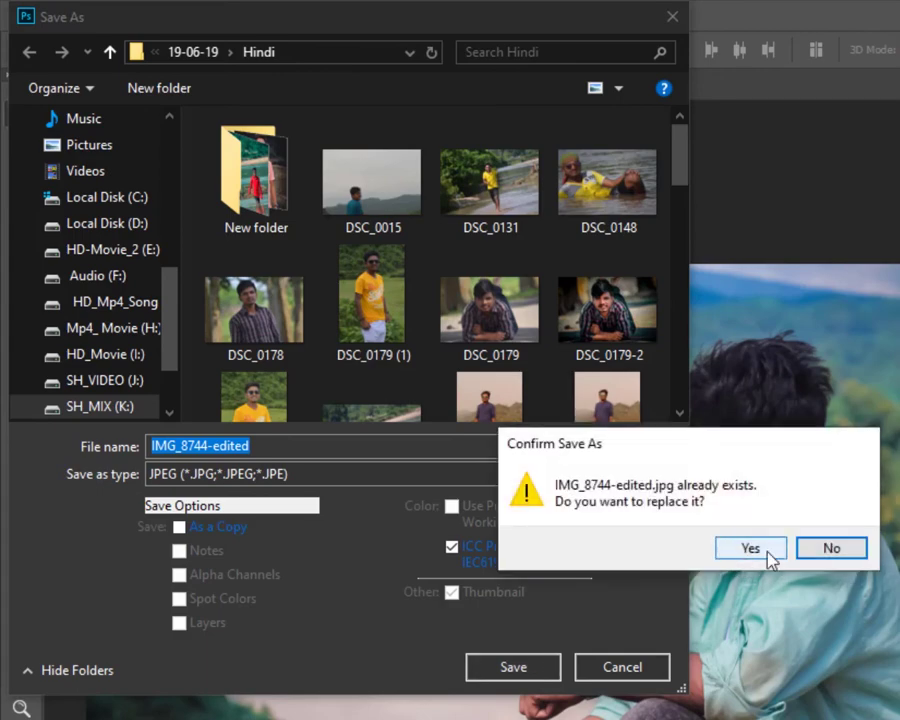
pyautogui.click(748, 550)
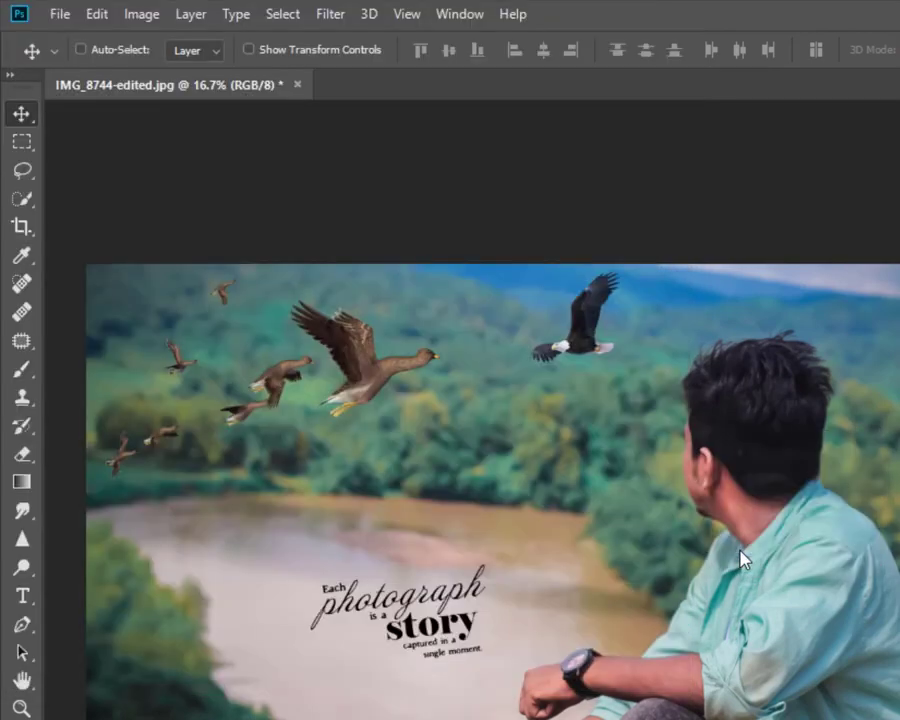
pyautogui.click(826, 270)
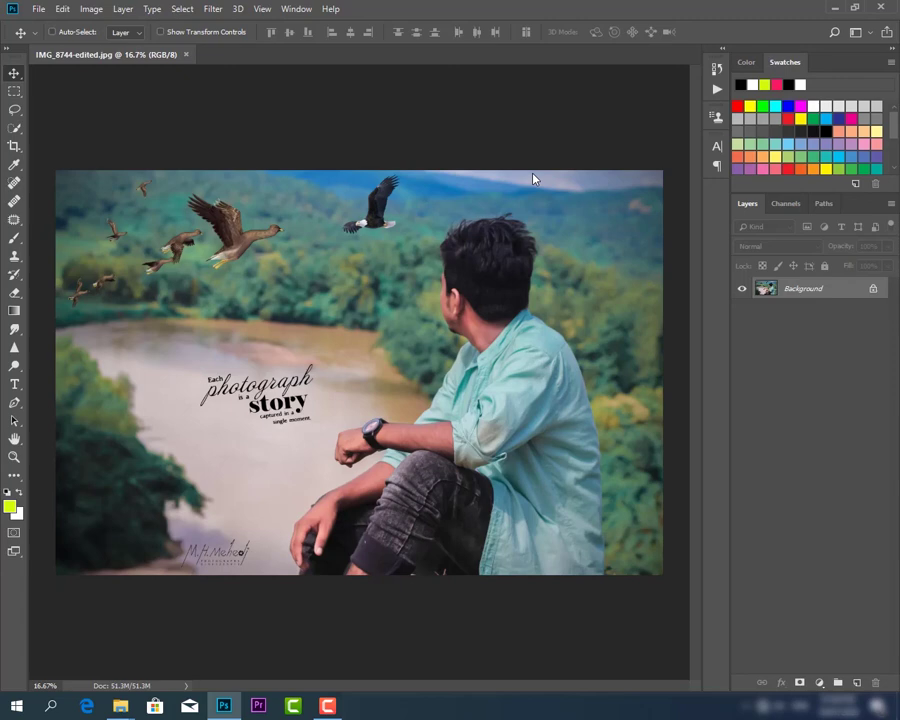
pyautogui.click(187, 56)
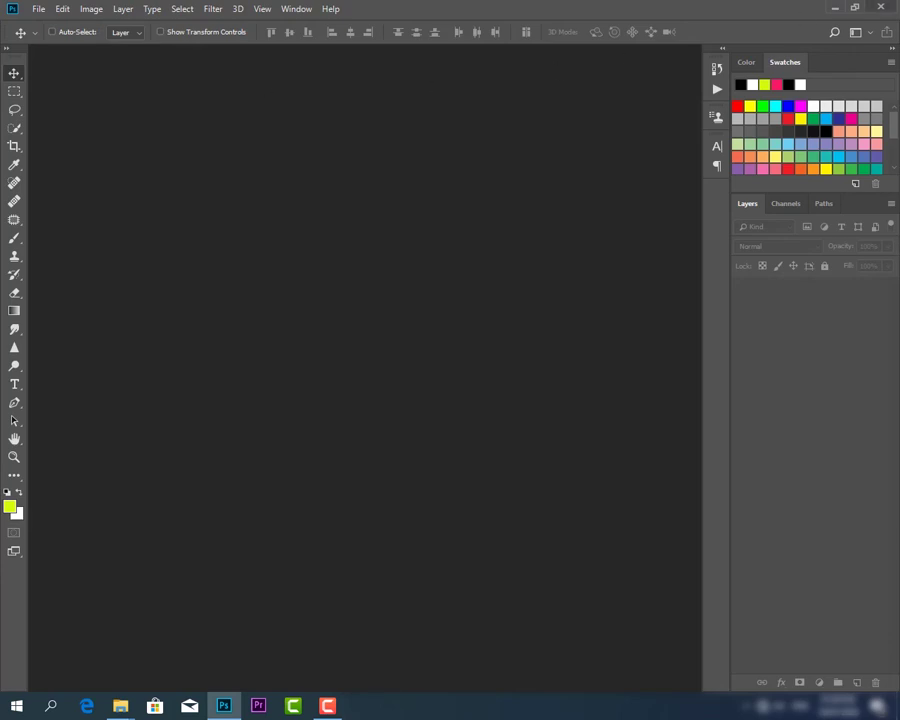